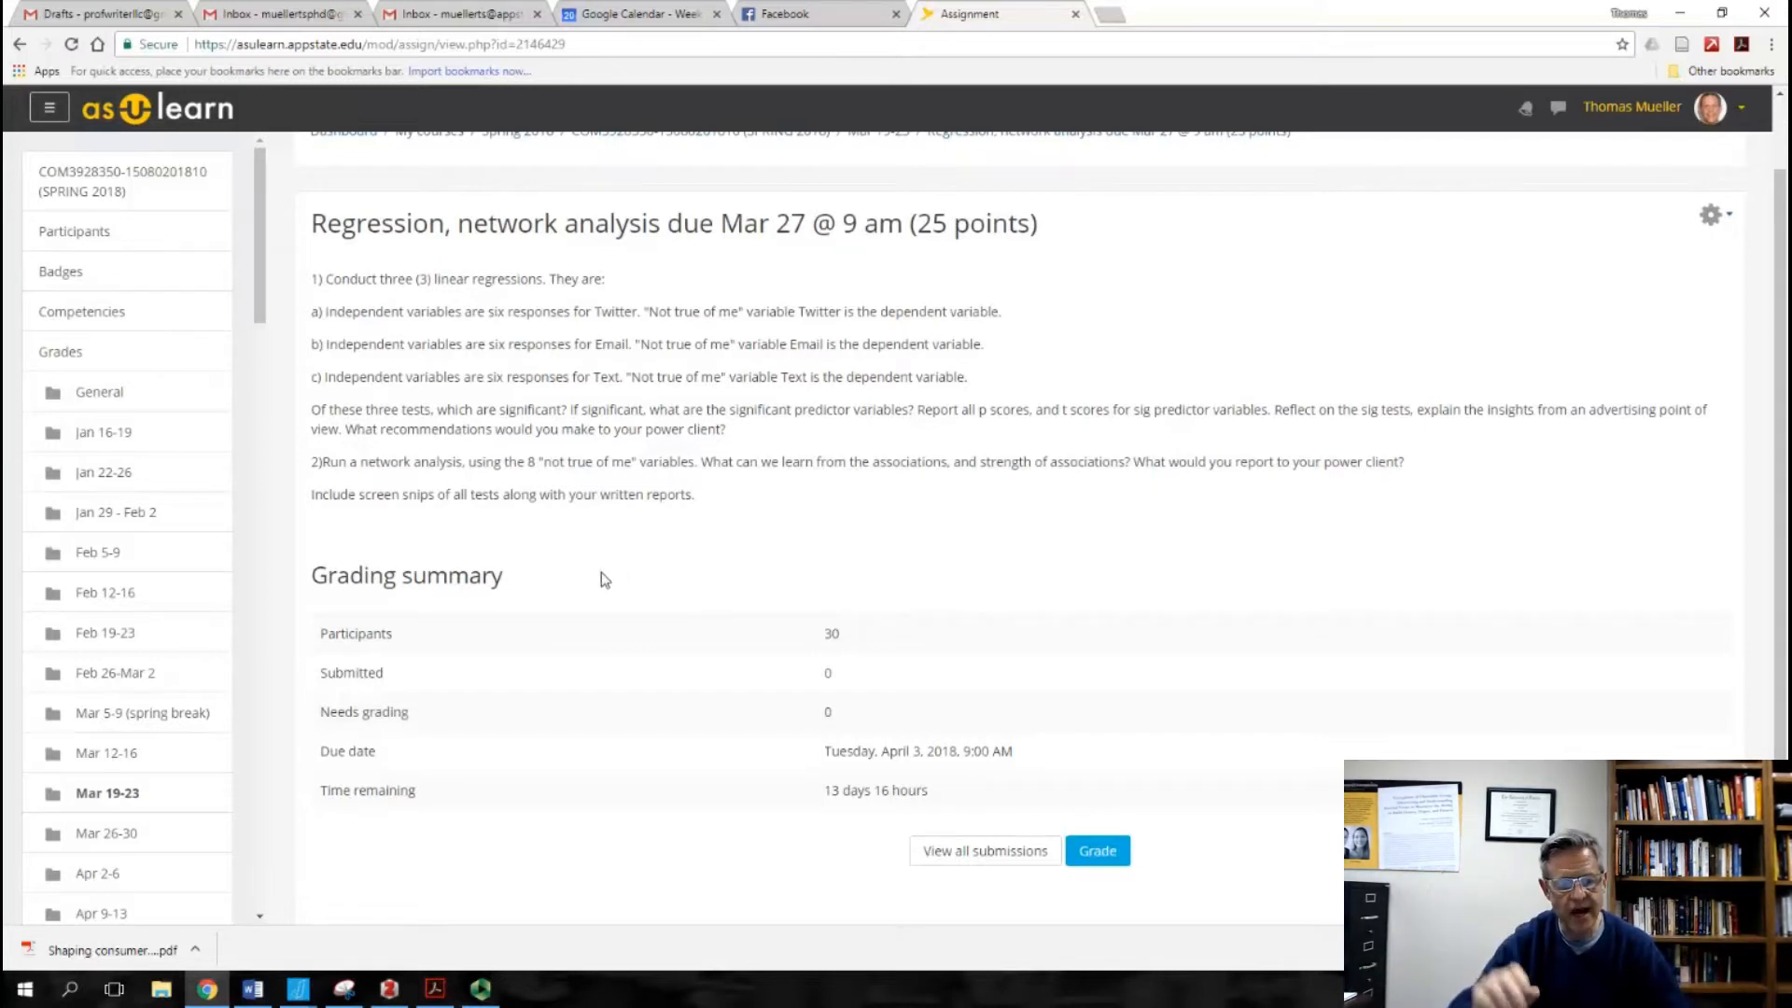
Switch to the JASP window with the "Pet and gender replace values MASTER 3 12 18" data and start a classical linear regression
left_click(300, 985)
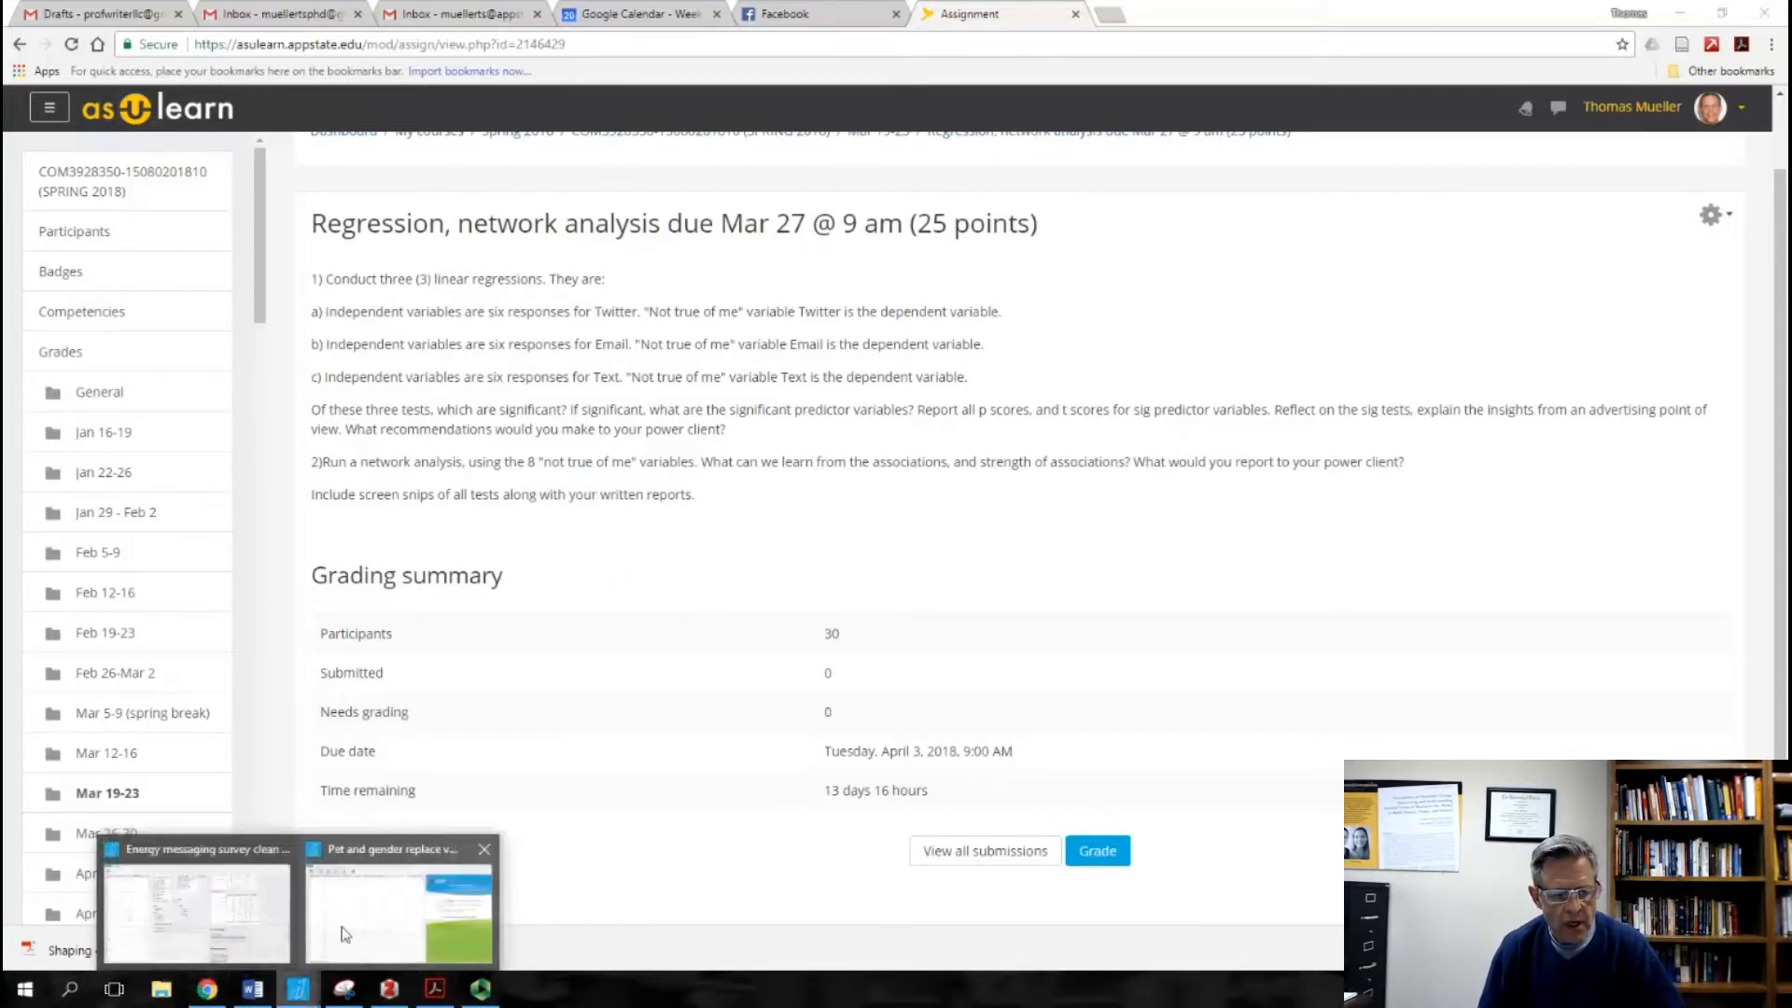
left_click(346, 933)
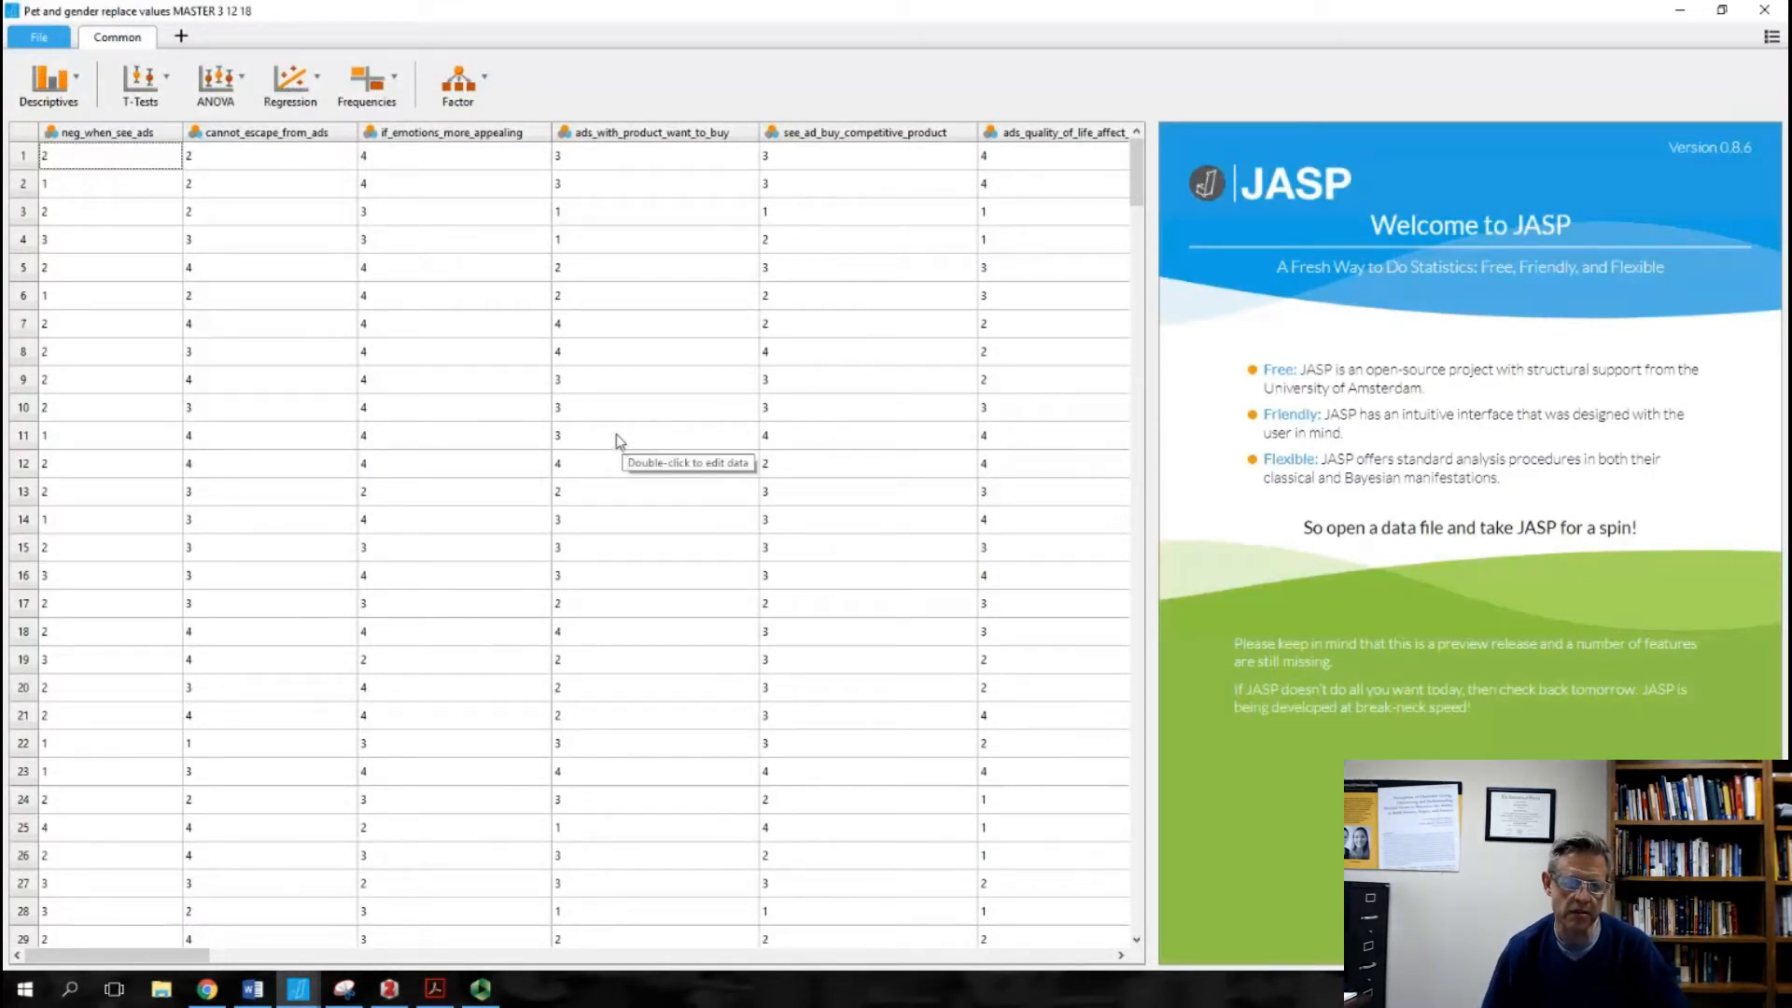
left_click(295, 87)
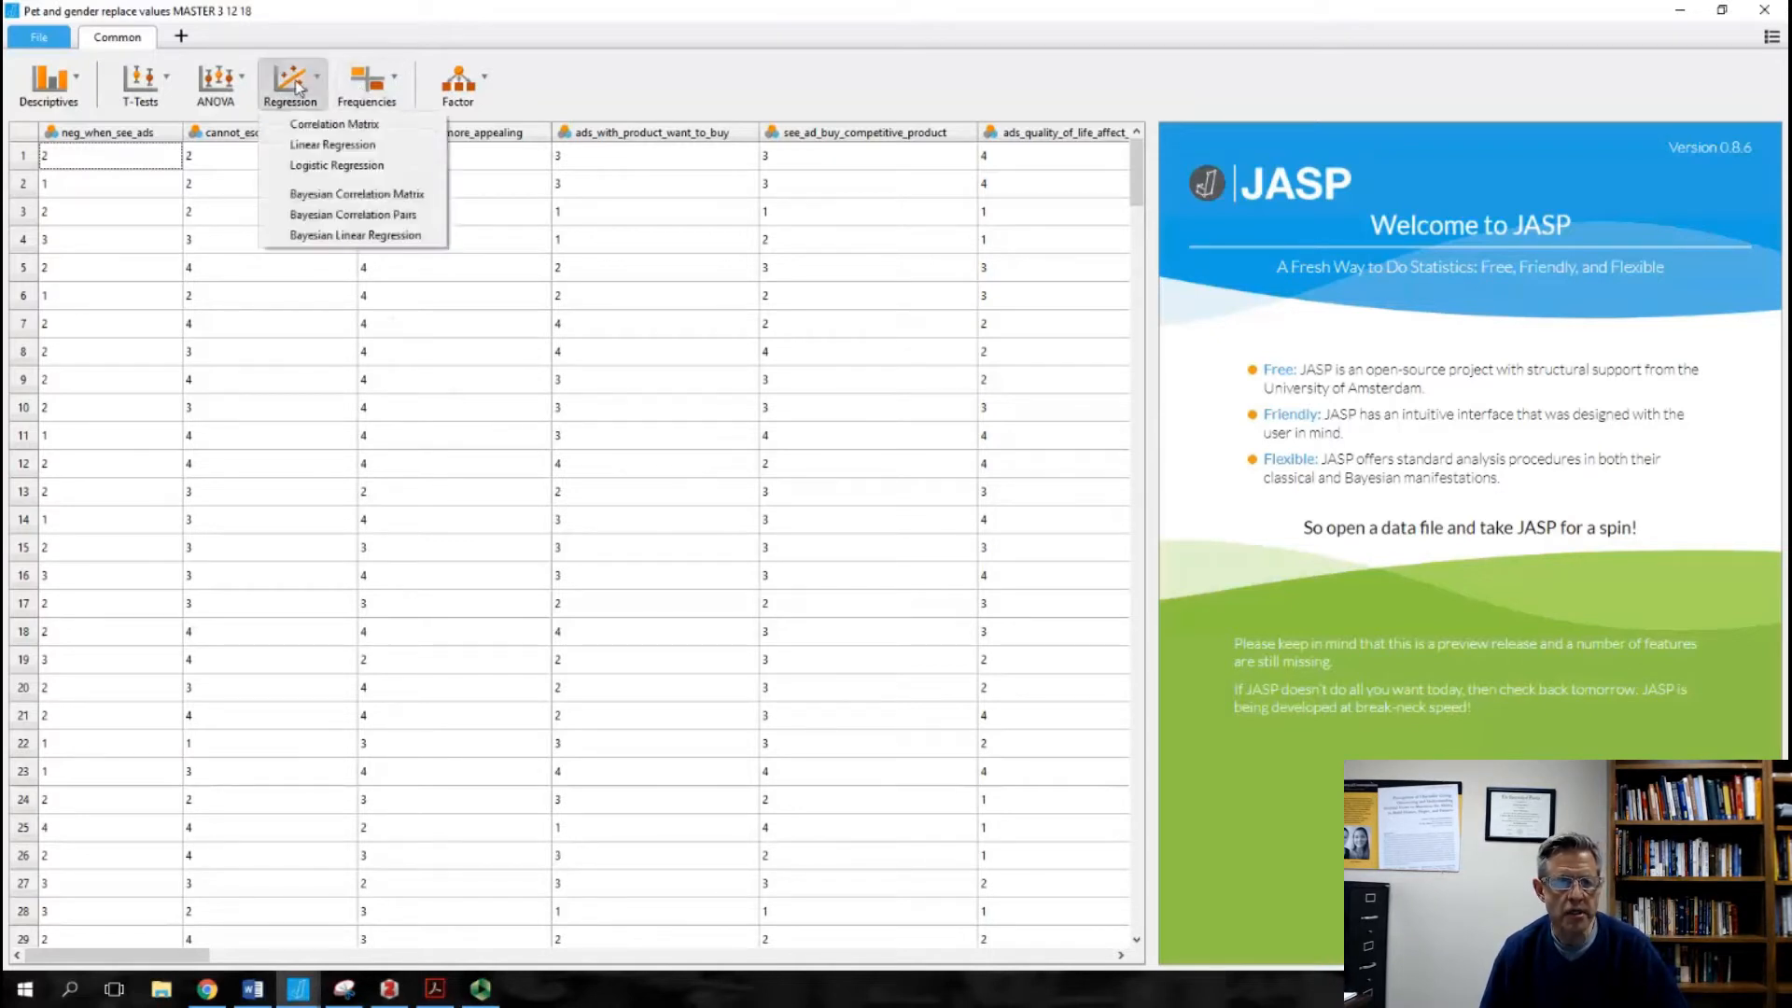
left_click(313, 144)
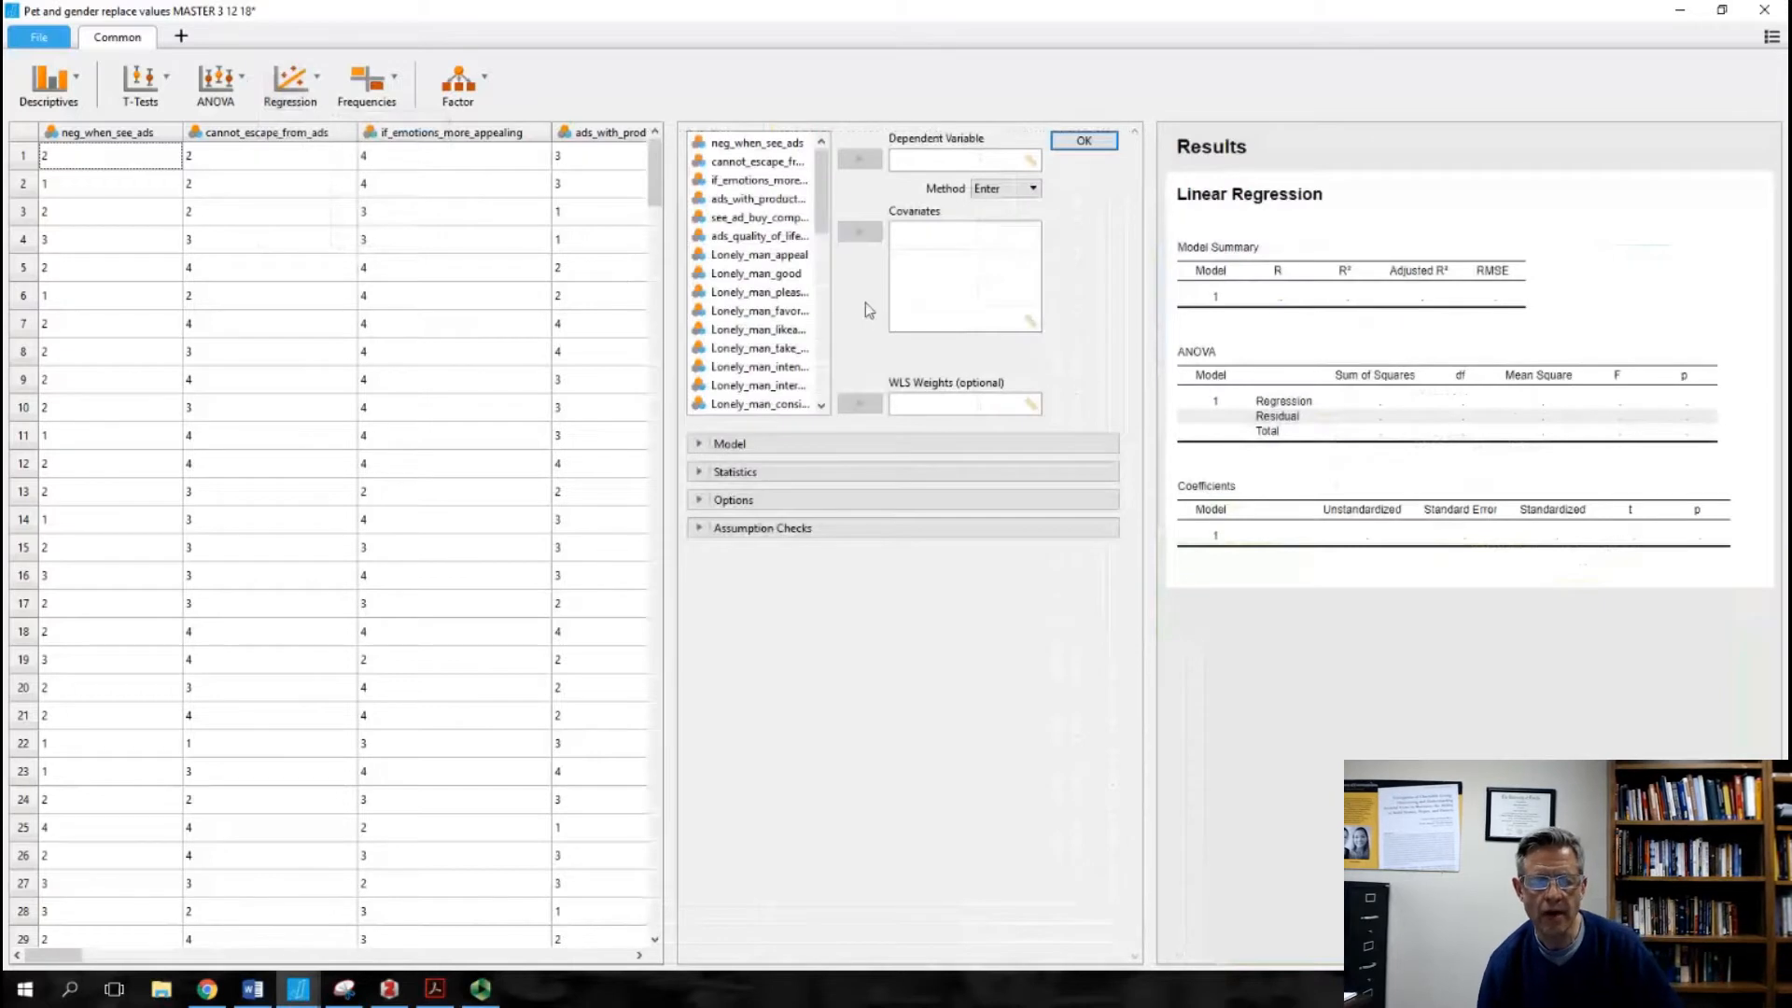
Assign neg_when_see_ads as the dependent variable of the linear regression
mouse_move(825, 183)
left_mouse_down()
mouse_move(819, 371)
mouse_move(822, 163)
left_mouse_up()
left_click(780, 145)
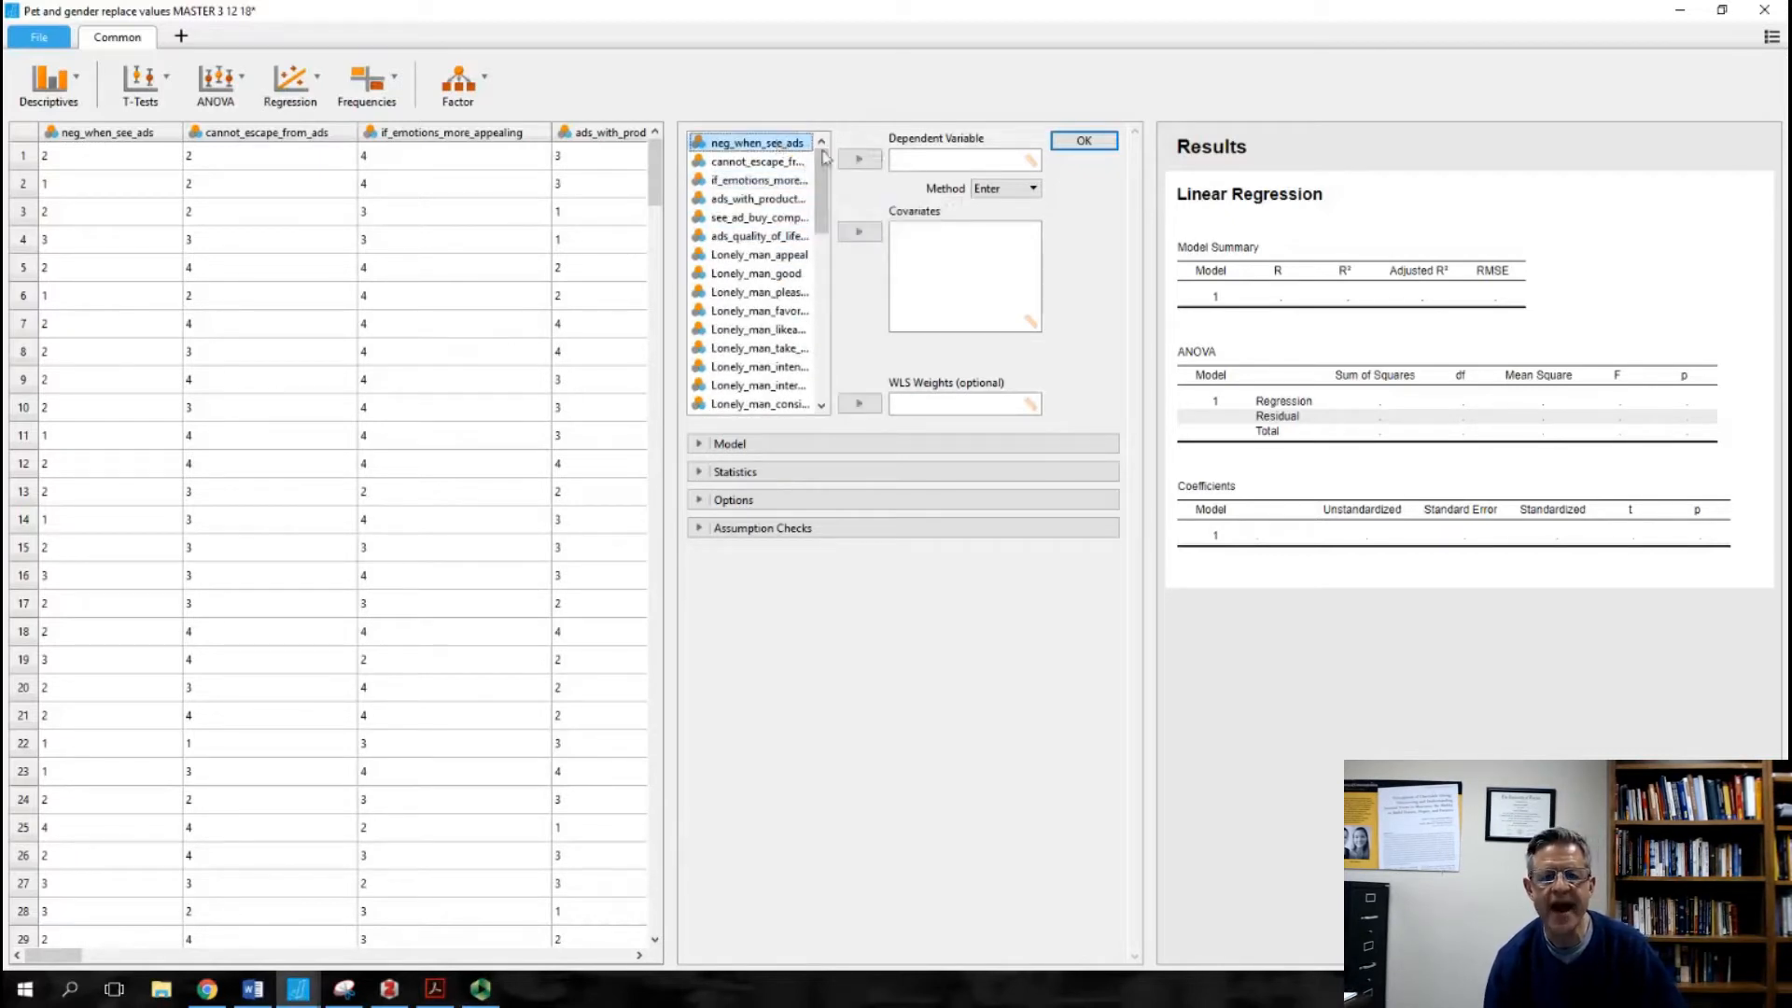
left_click(846, 162)
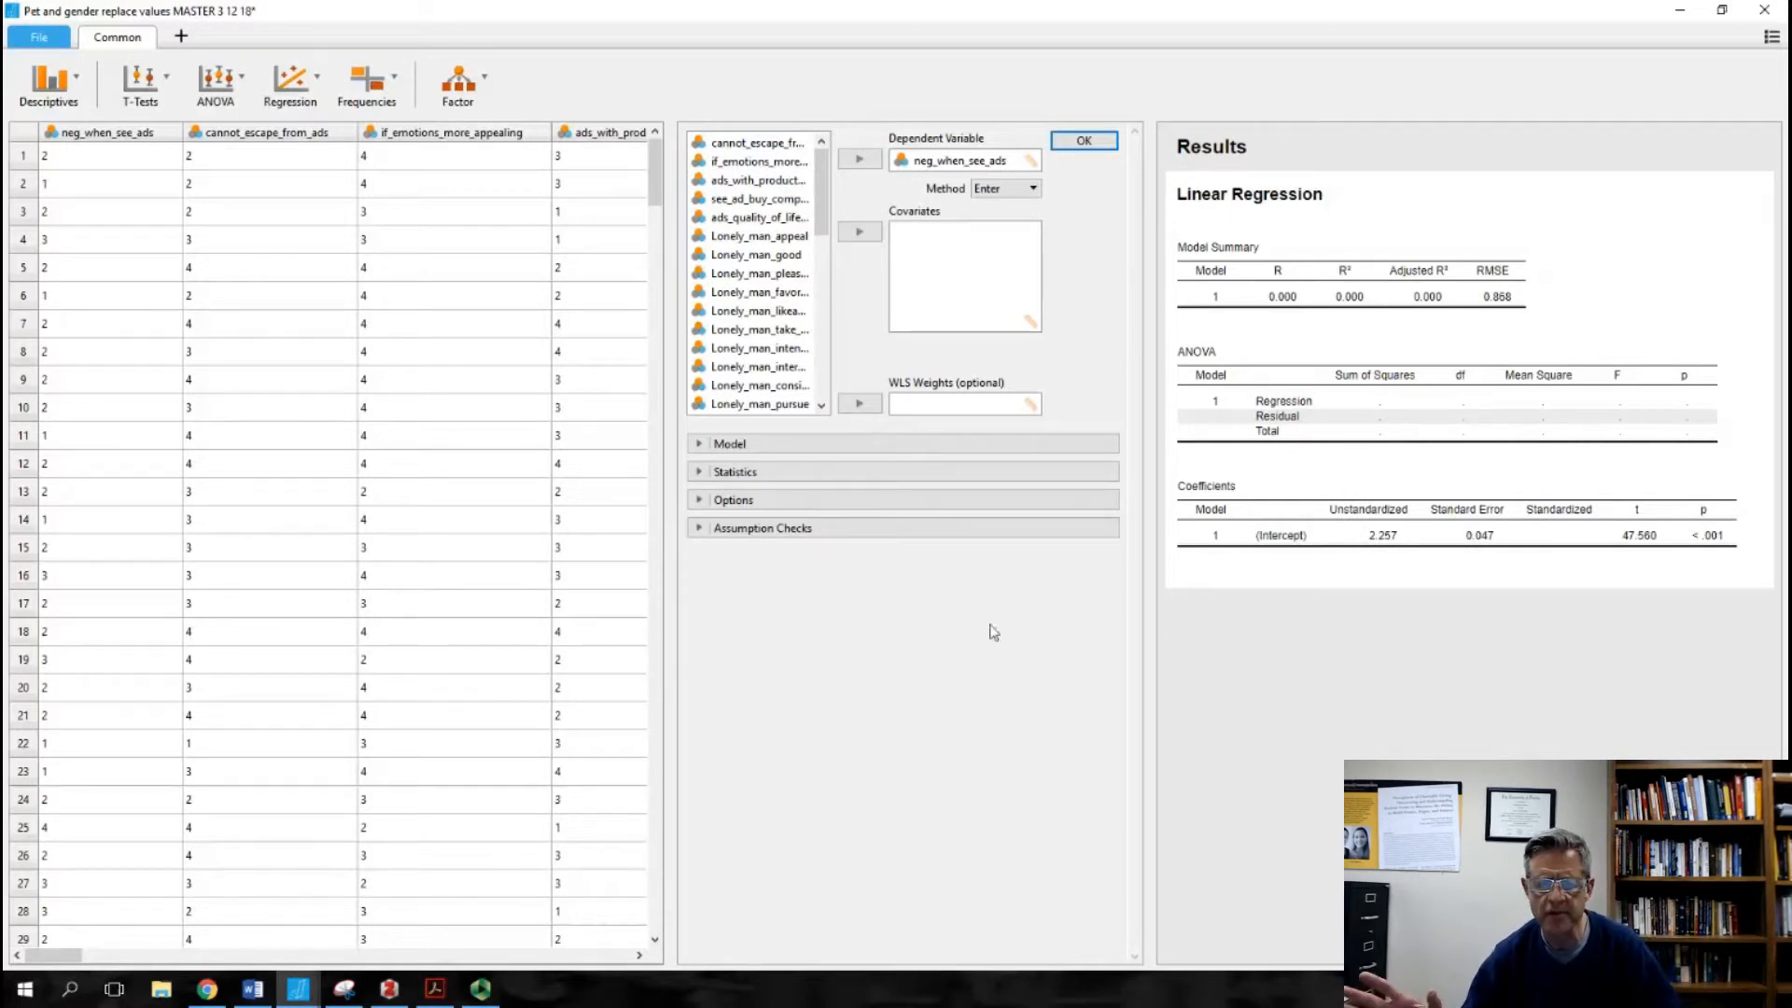
Change the measurement type of neg_when_see_ads and cannot_escape_from_ads to Continuous in the data table
left_click(53, 133)
left_click(64, 158)
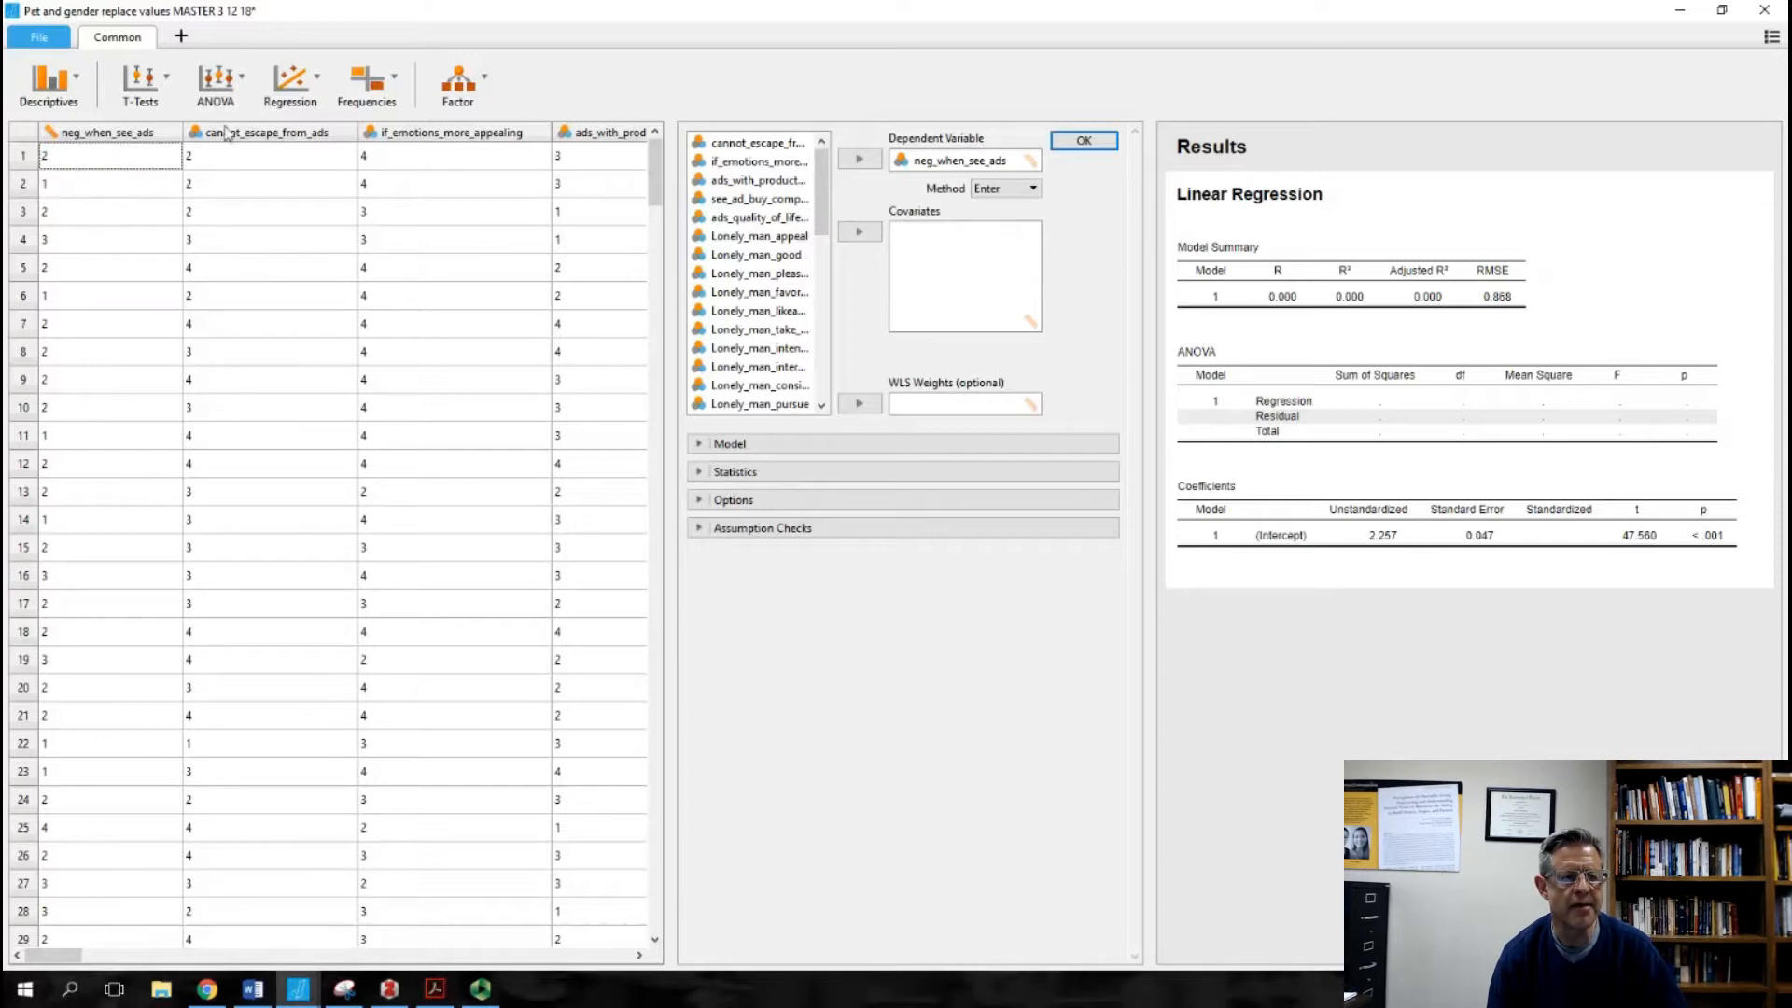
left_click(197, 132)
left_click(206, 157)
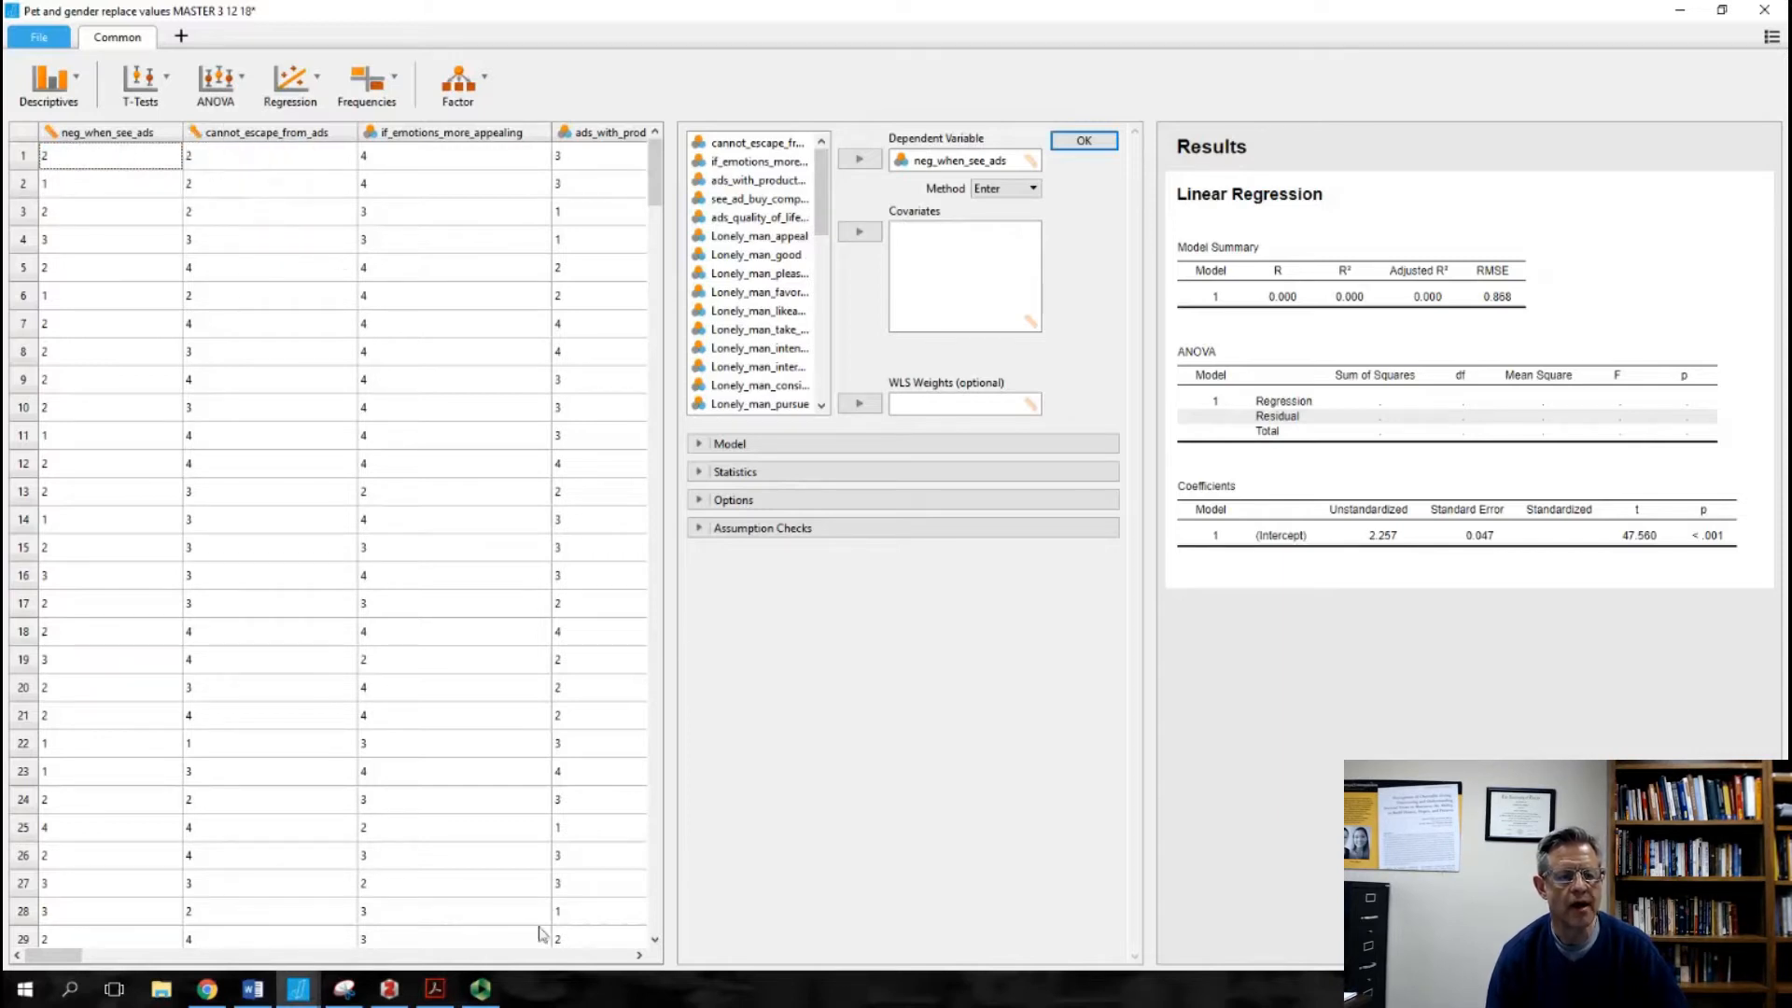
Change the measurement type of Lonely_guy_grand_mean and Lonely_guy_attitude_grand_mean to Continuous
left_click_drag(54, 955, 596, 999)
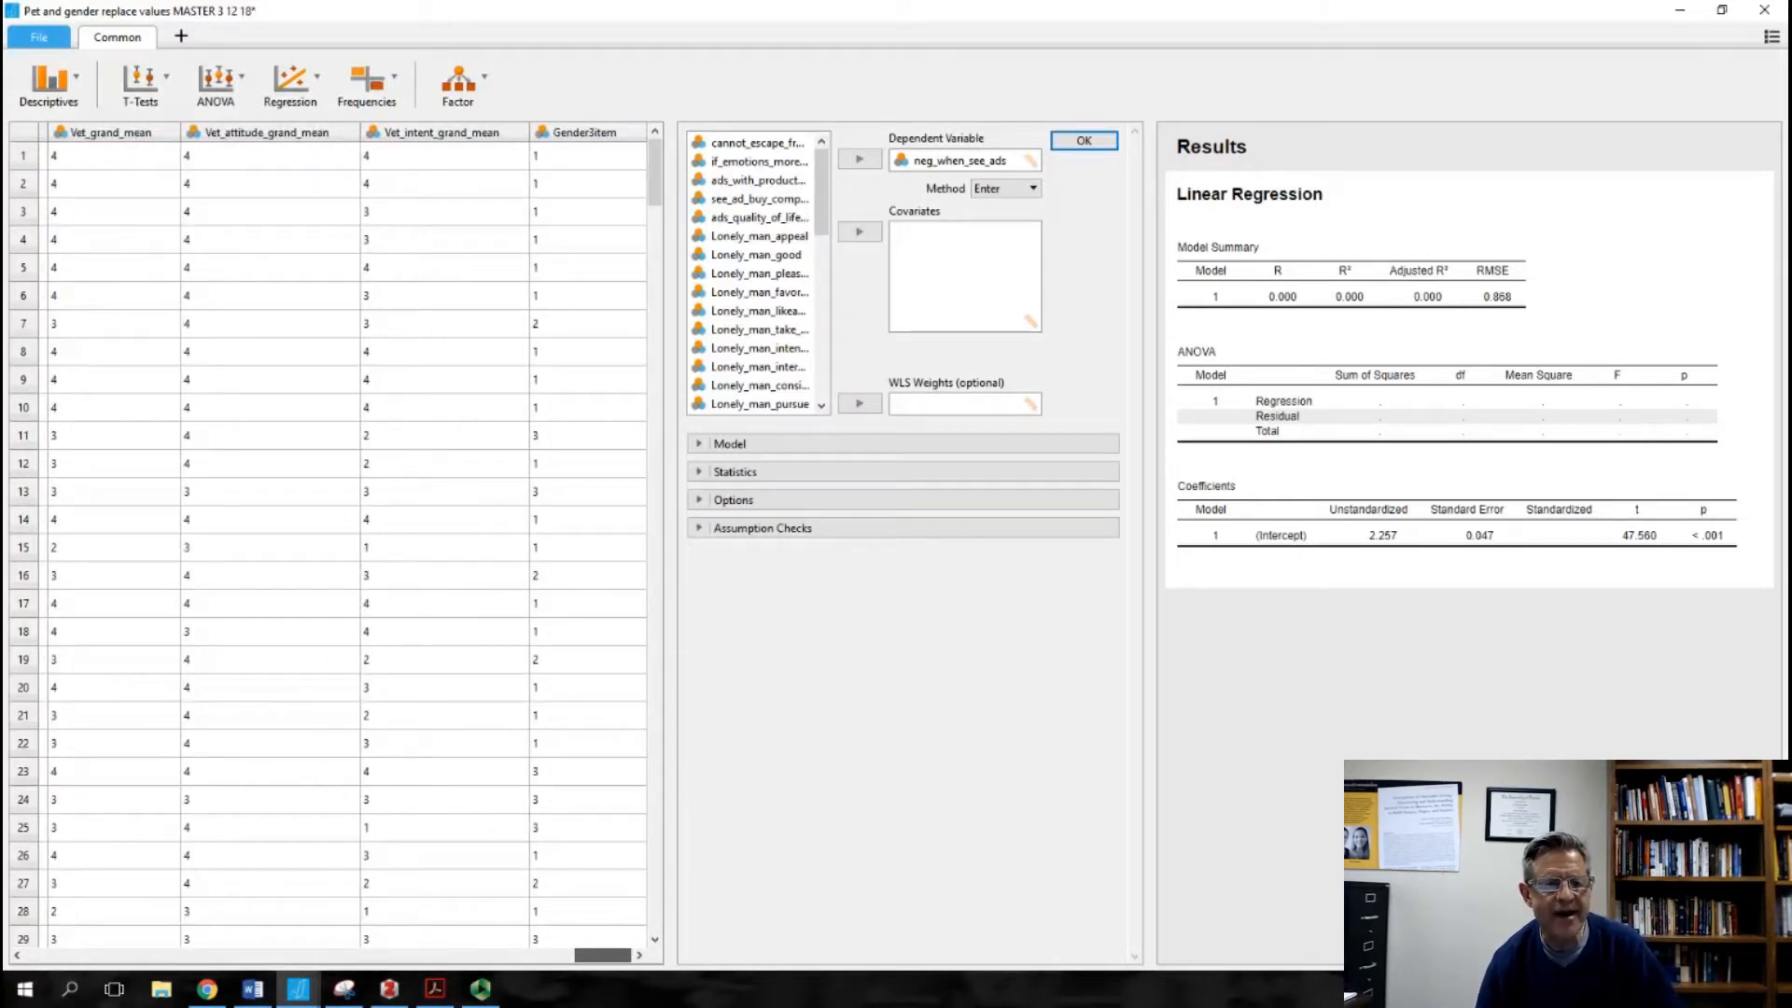
left_click_drag(597, 999, 553, 1004)
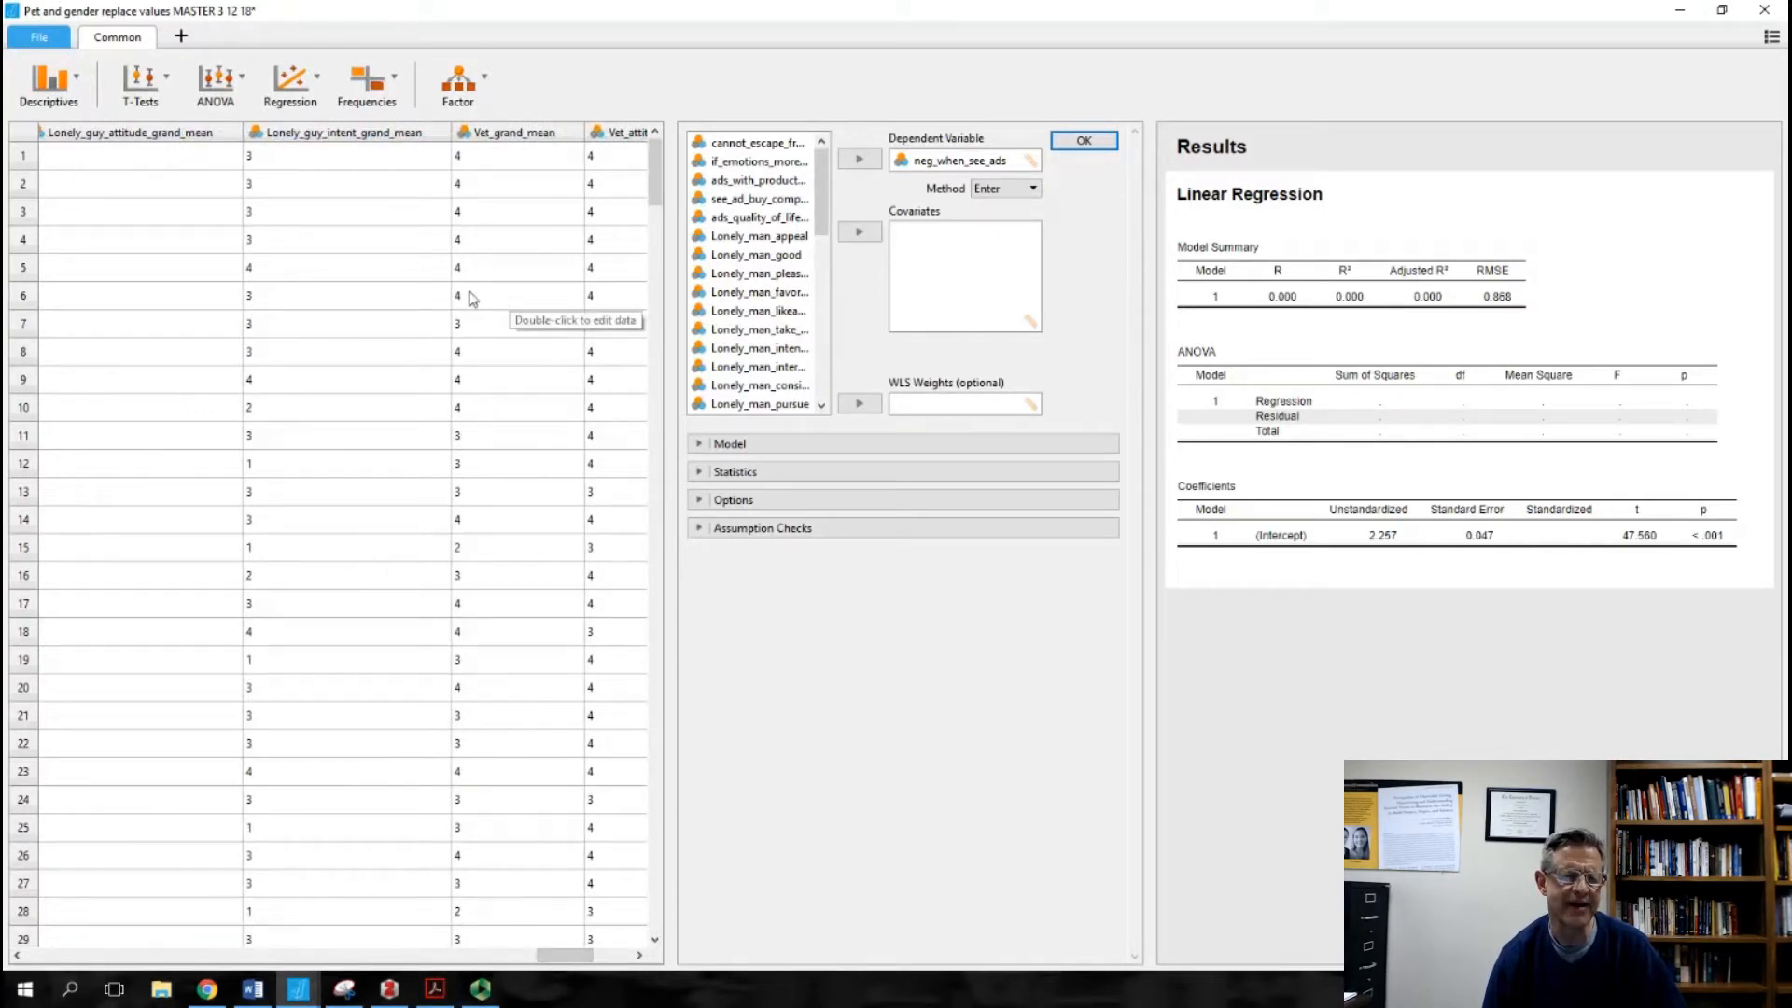
left_click_drag(569, 956, 521, 935)
left_click(325, 136)
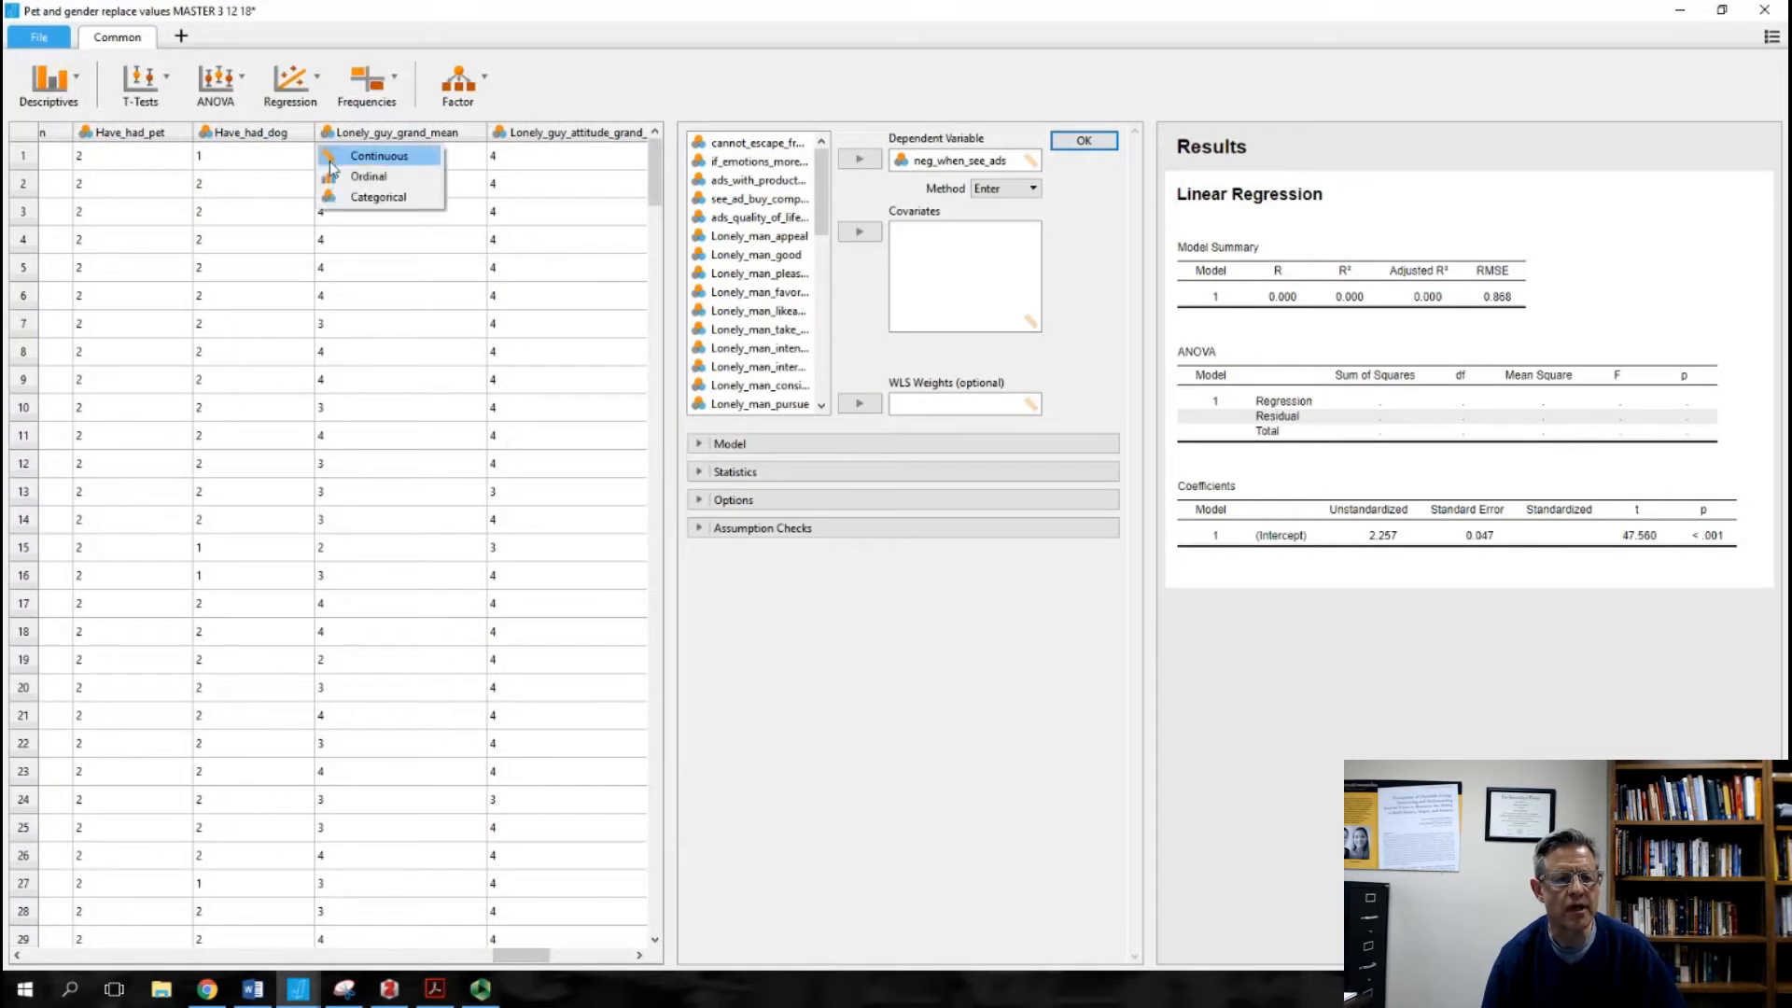
left_click(383, 156)
left_click(500, 132)
left_click(550, 155)
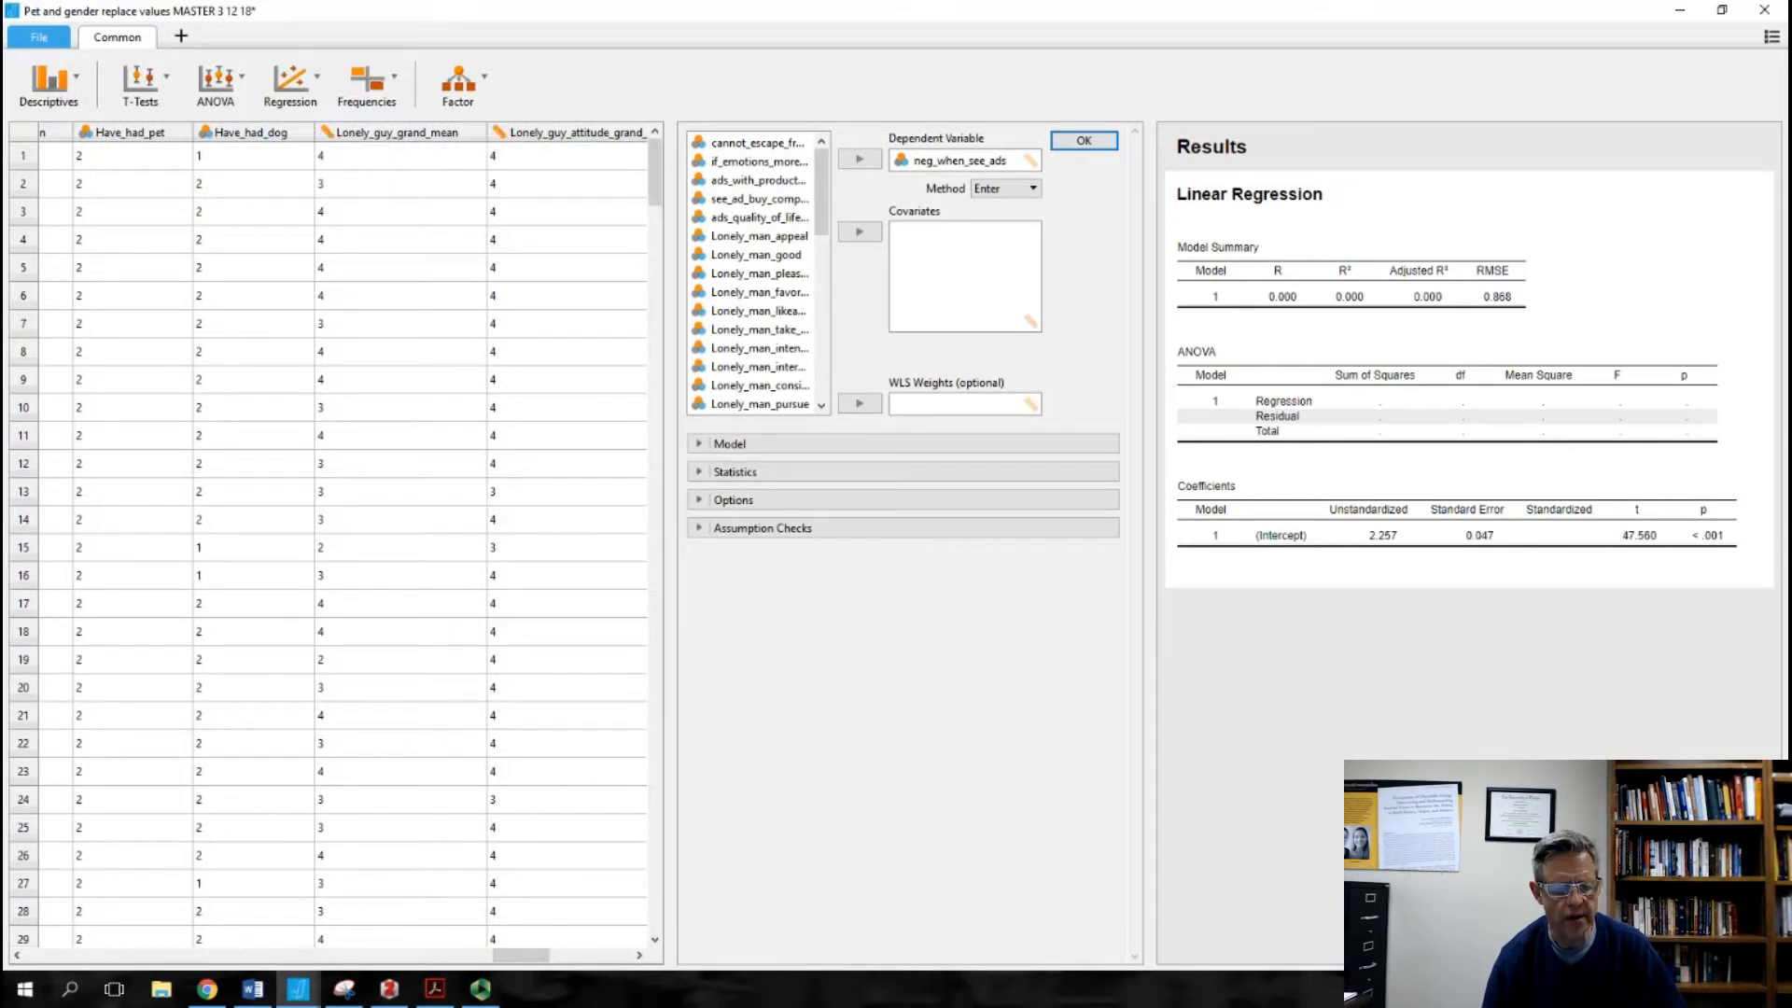
Change the measurement type of Lonely_guy_intent_grand_mean, Vet_grand_mean and Vet_attitude_grand_mean to Continuous
left_click(639, 956)
left_click(639, 955)
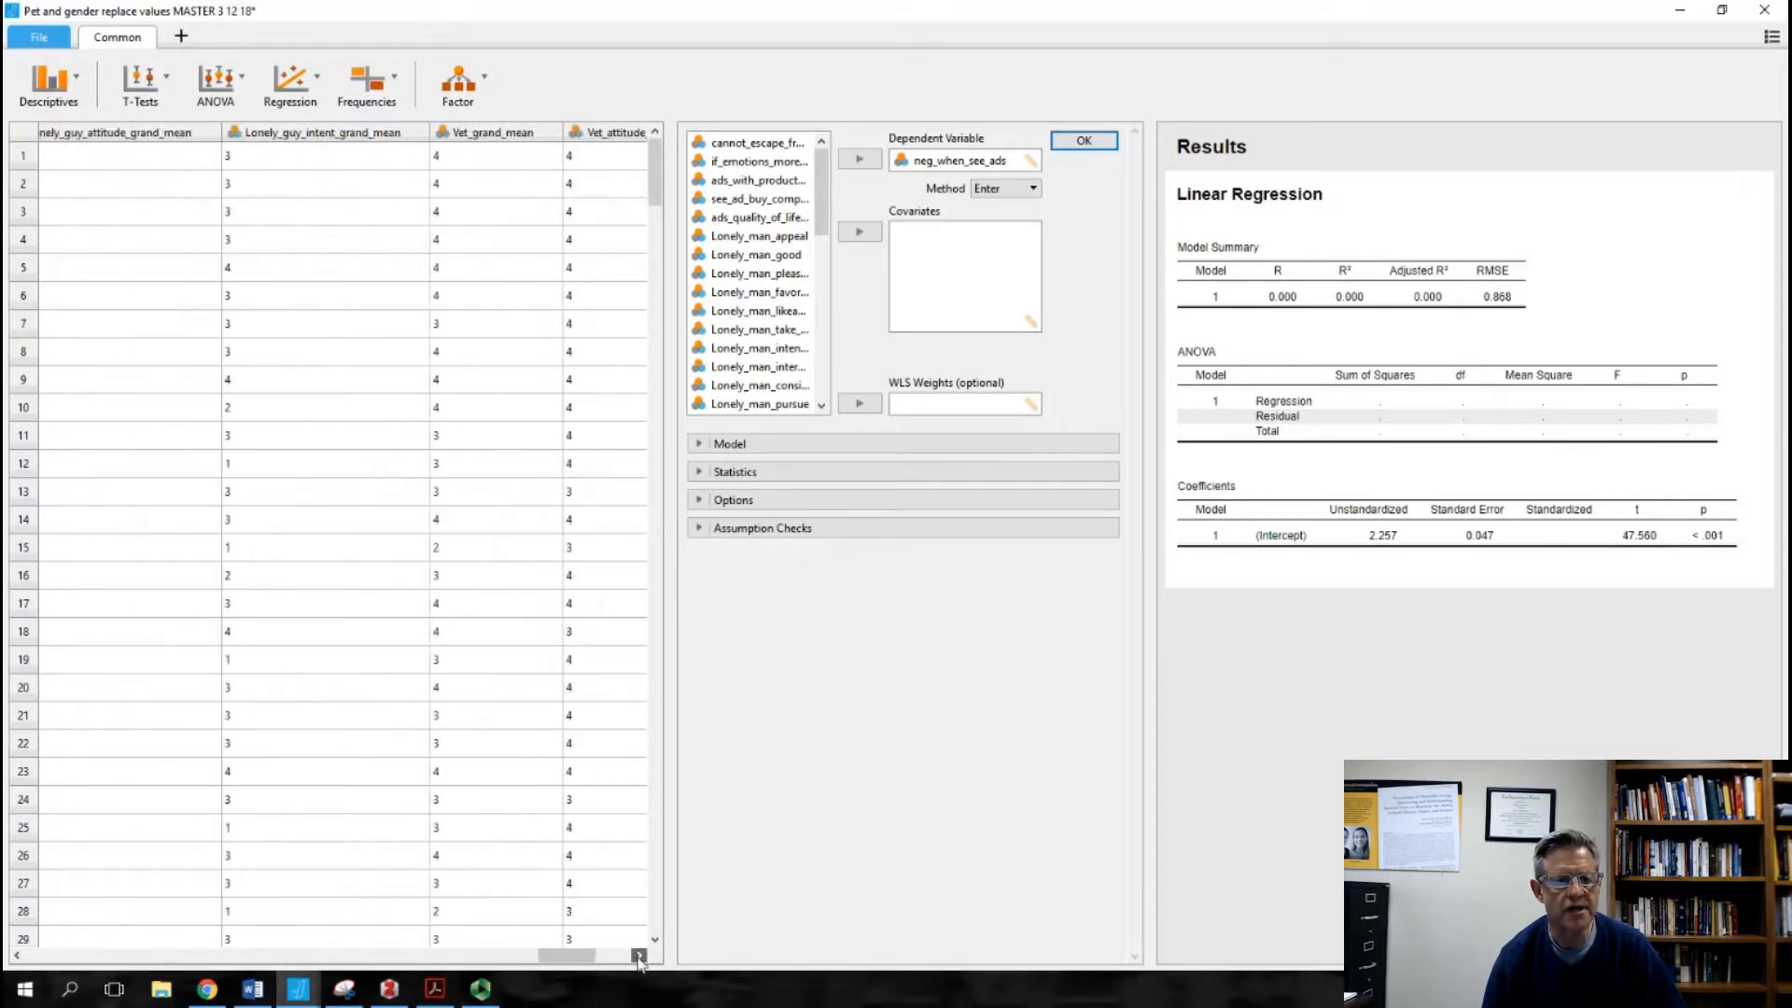
left_click(235, 136)
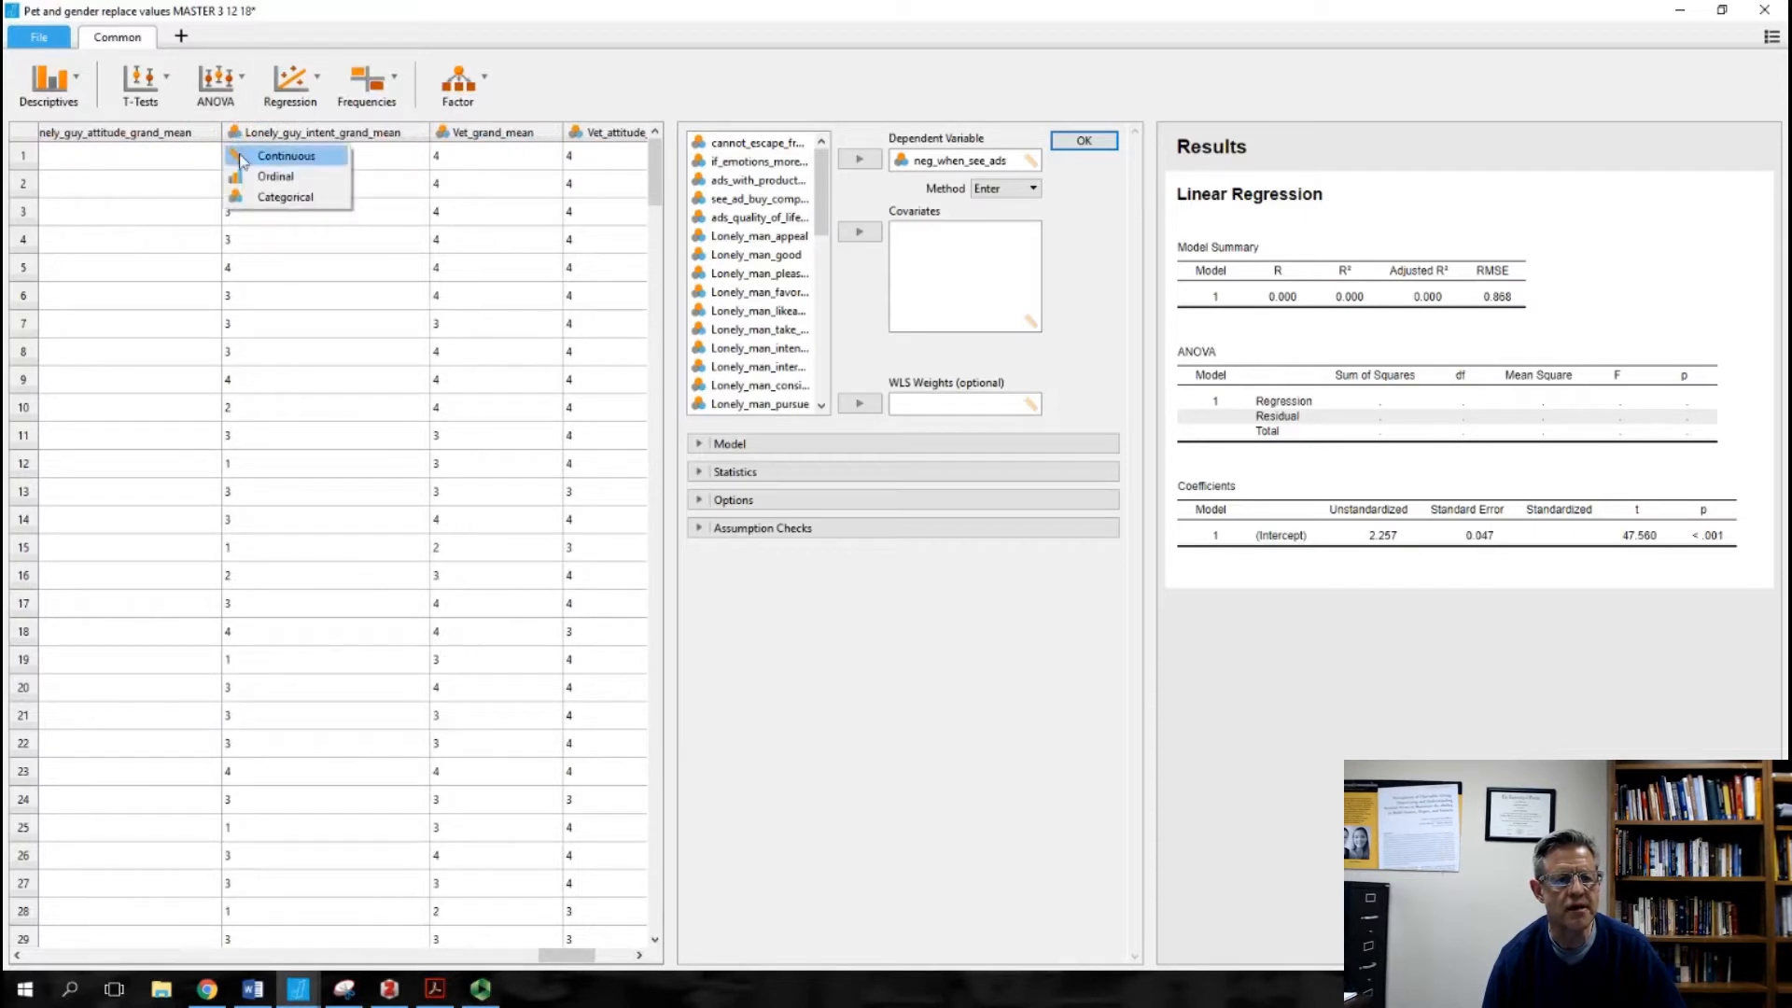
left_click(244, 156)
left_click(444, 135)
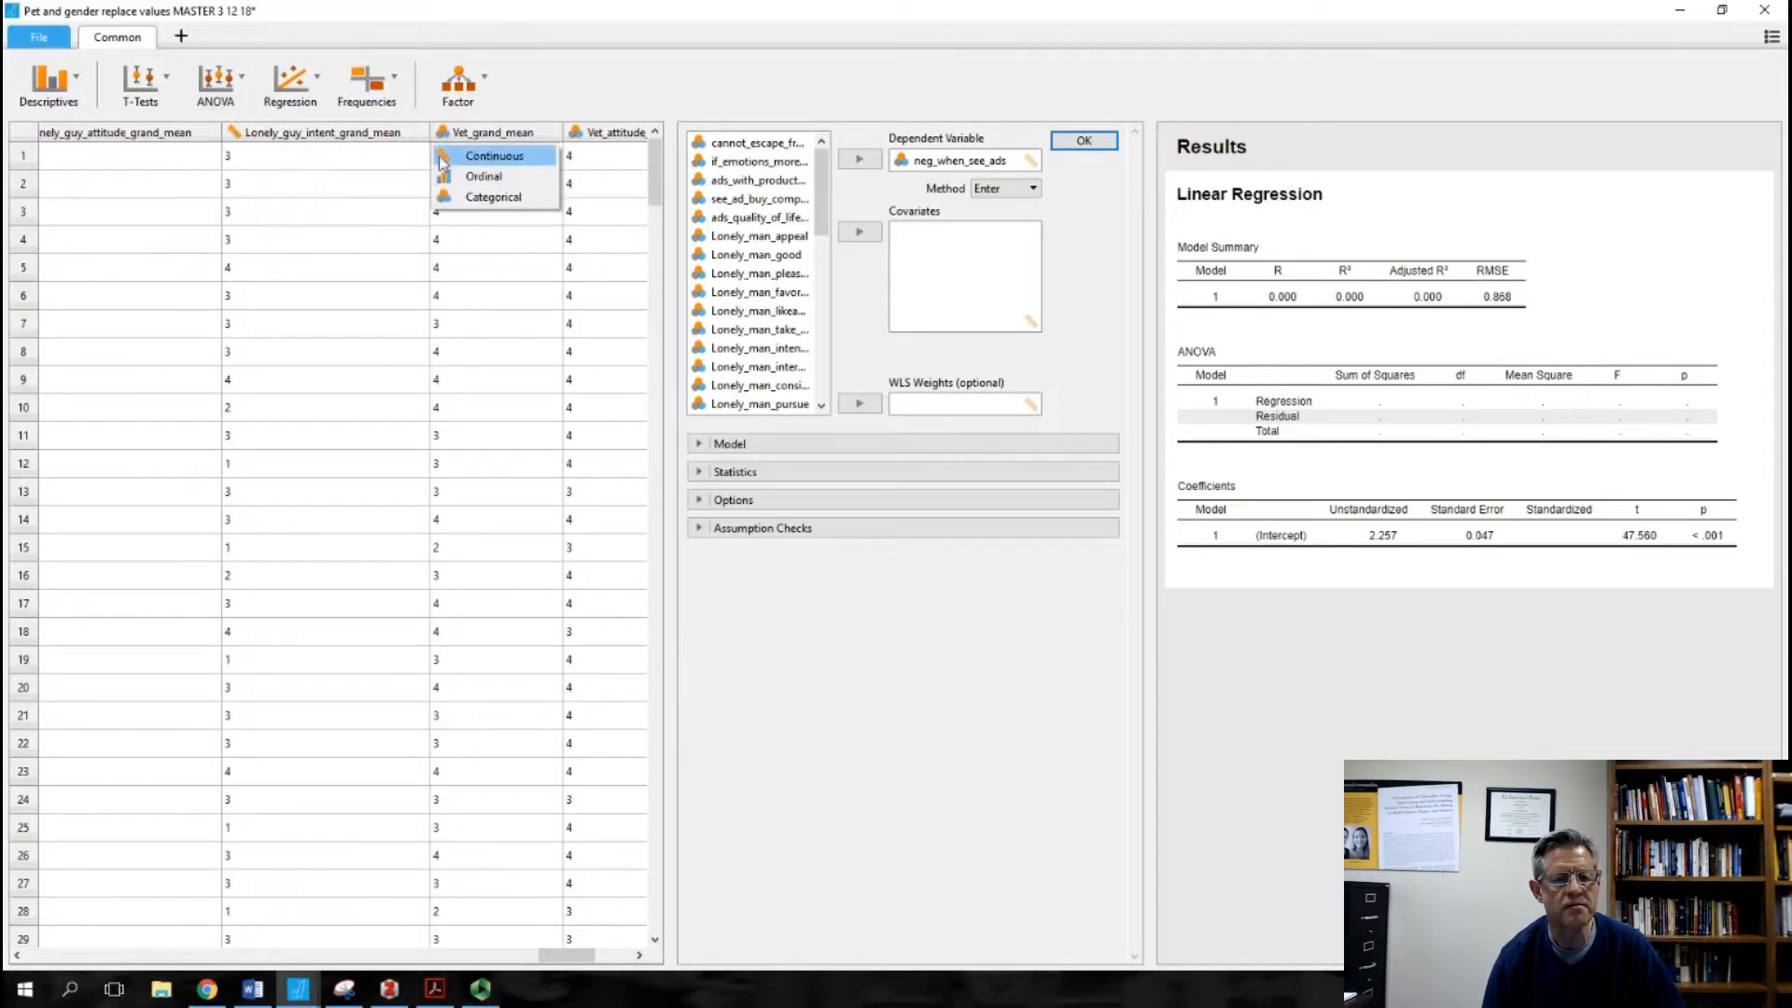
left_click(450, 156)
left_click(577, 134)
left_click(588, 156)
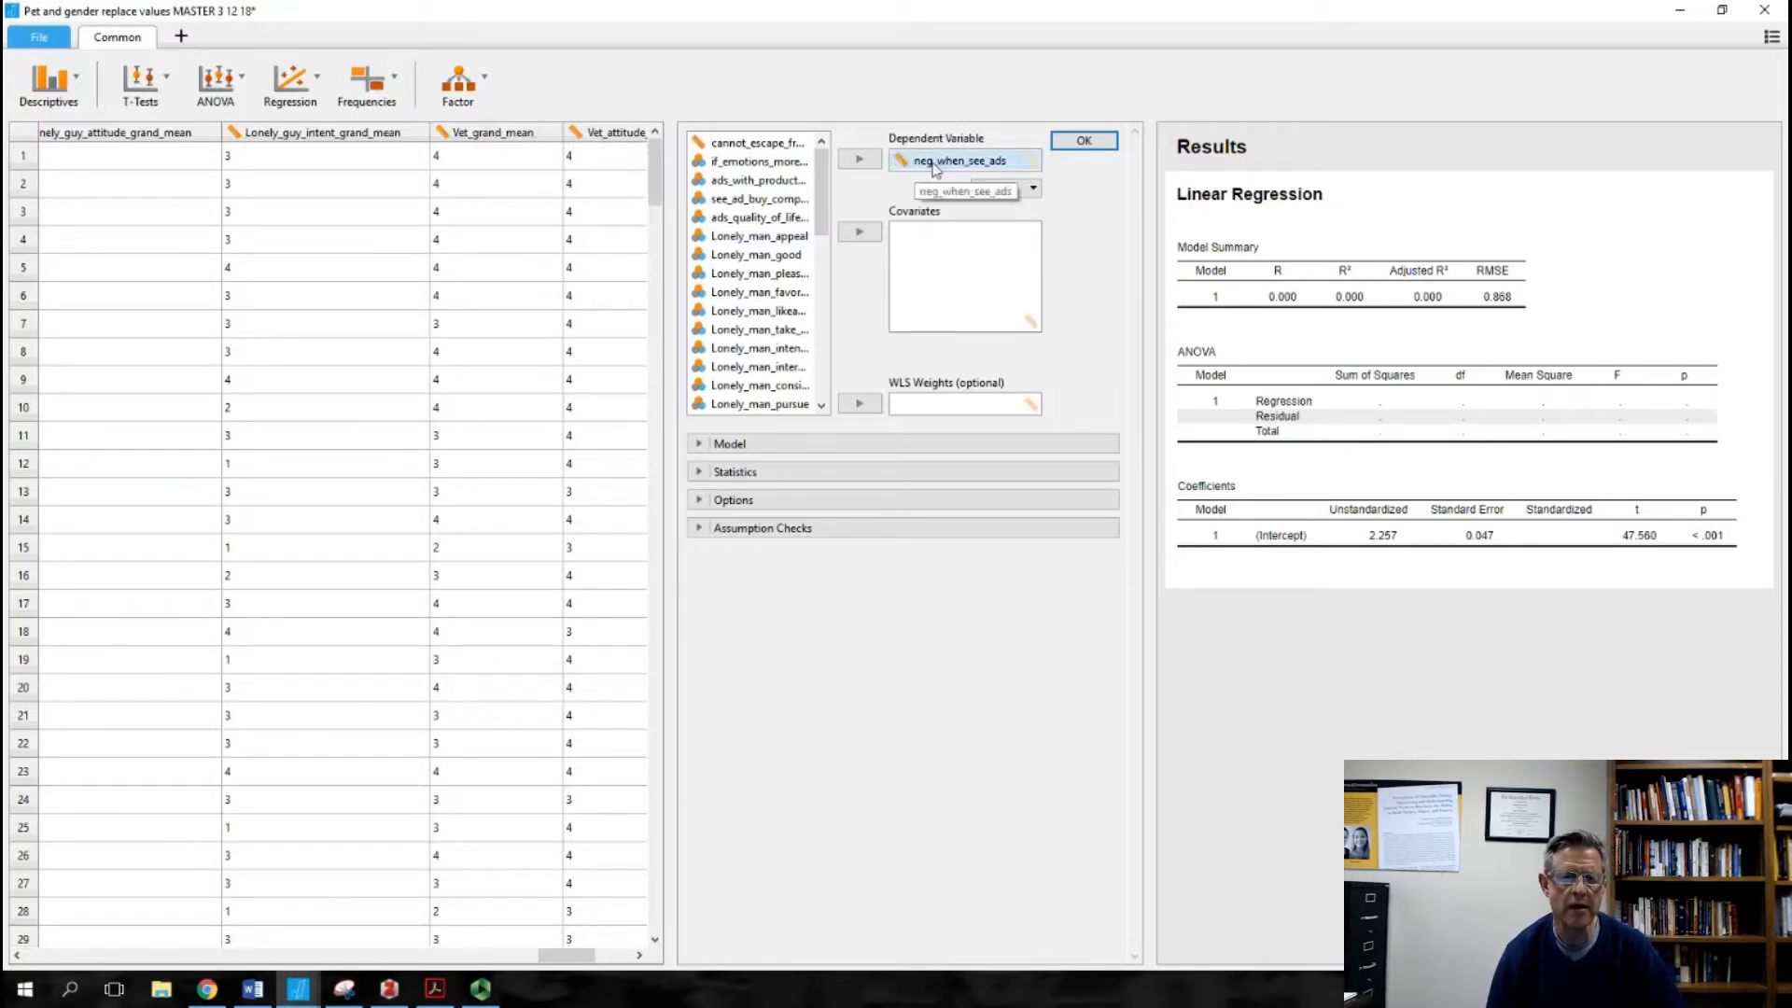
Reassign neg_when_see_ads as the dependent variable and add the five continuous variables from Lonely_guy_grand_mean to Vet_attitude_grand_mean as covariates
left_click(728, 138)
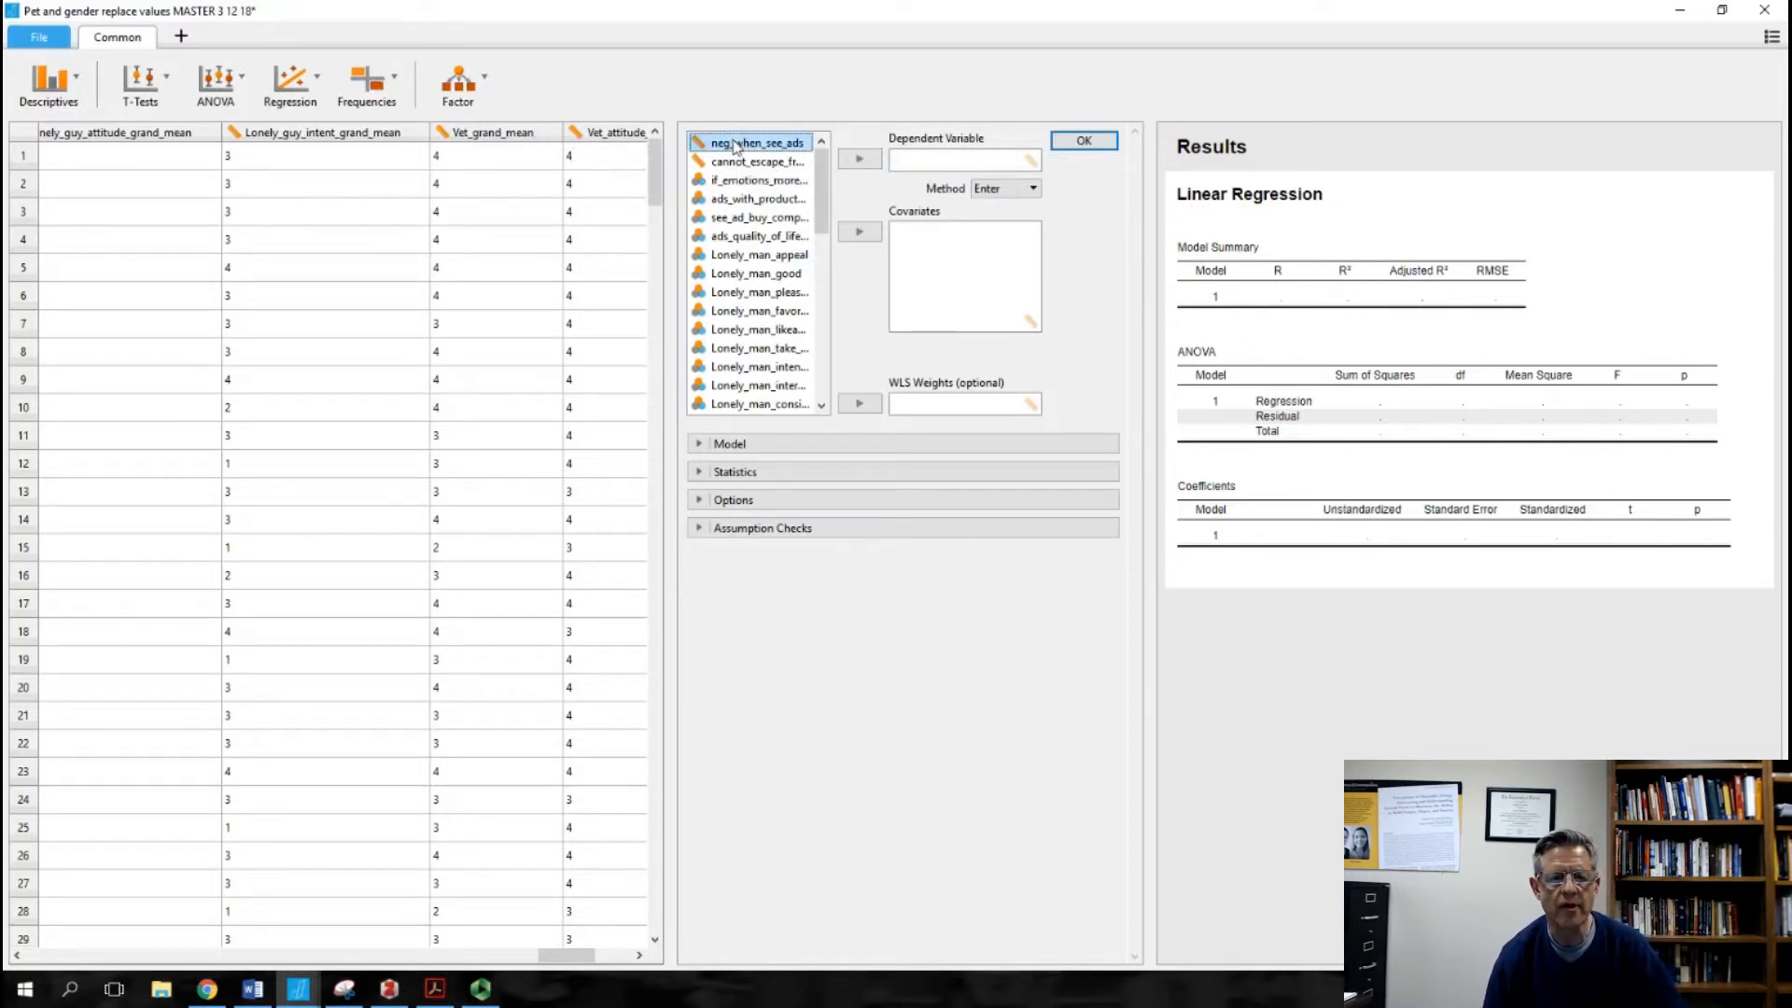
left_click(860, 160)
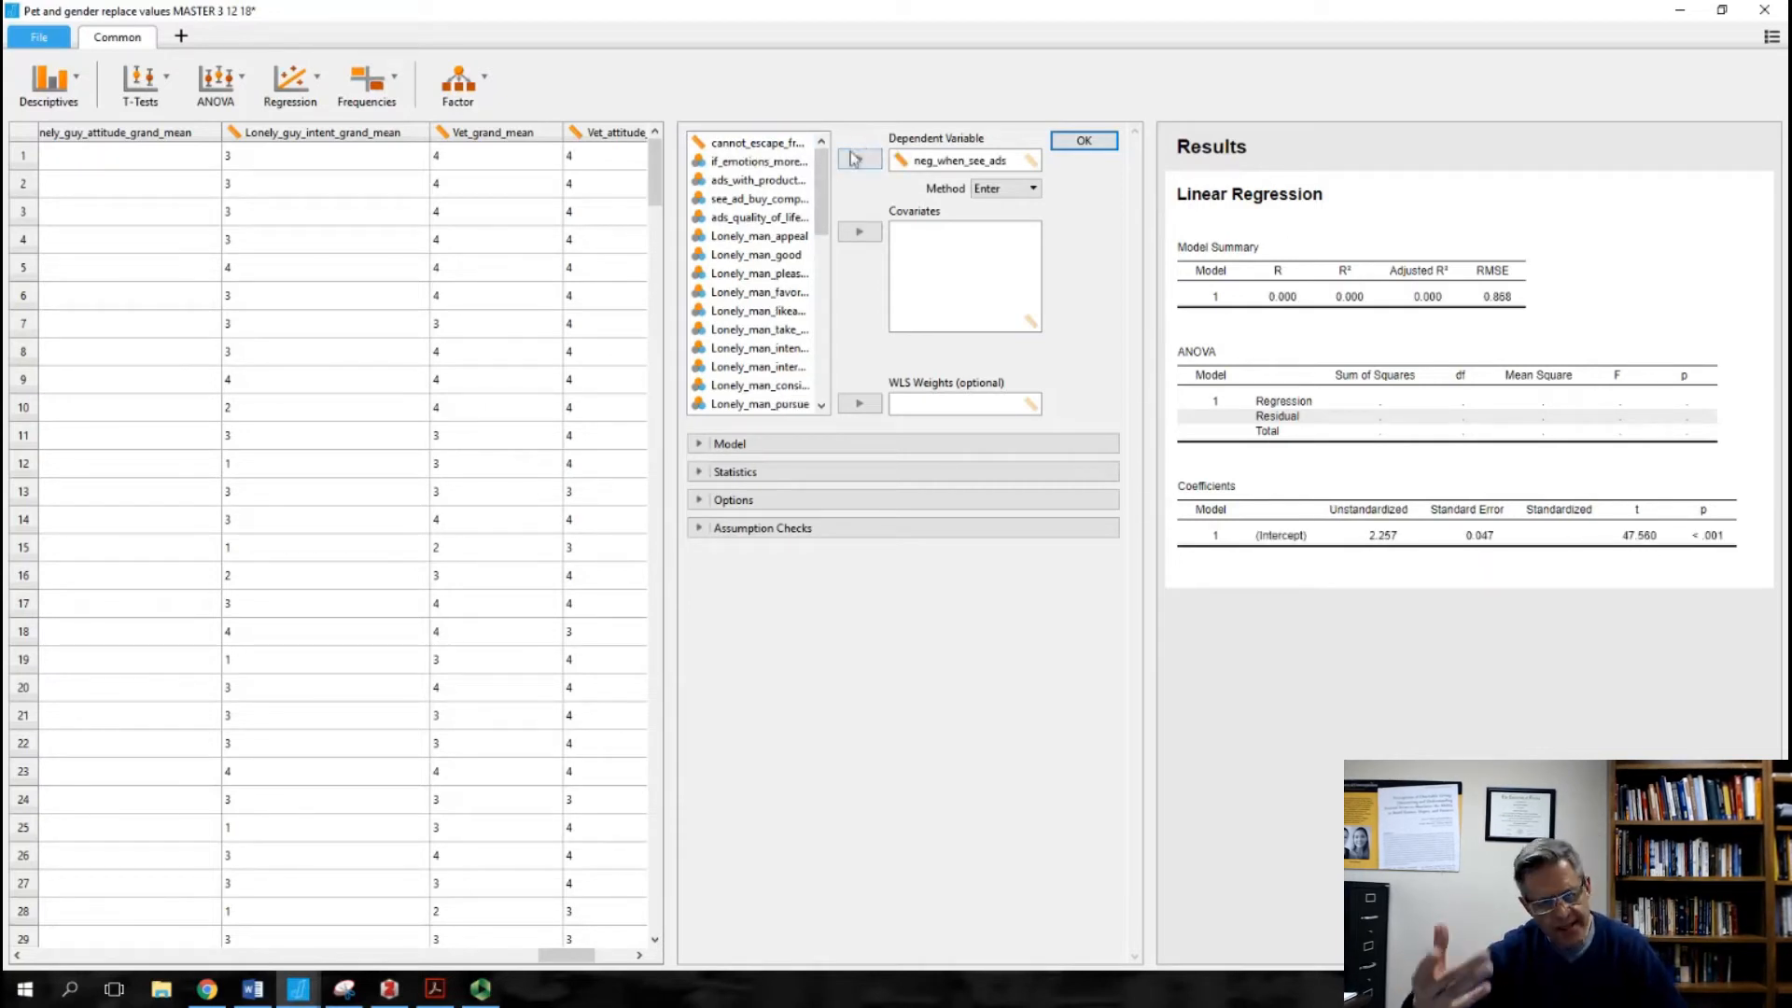
left_click_drag(826, 203, 826, 331)
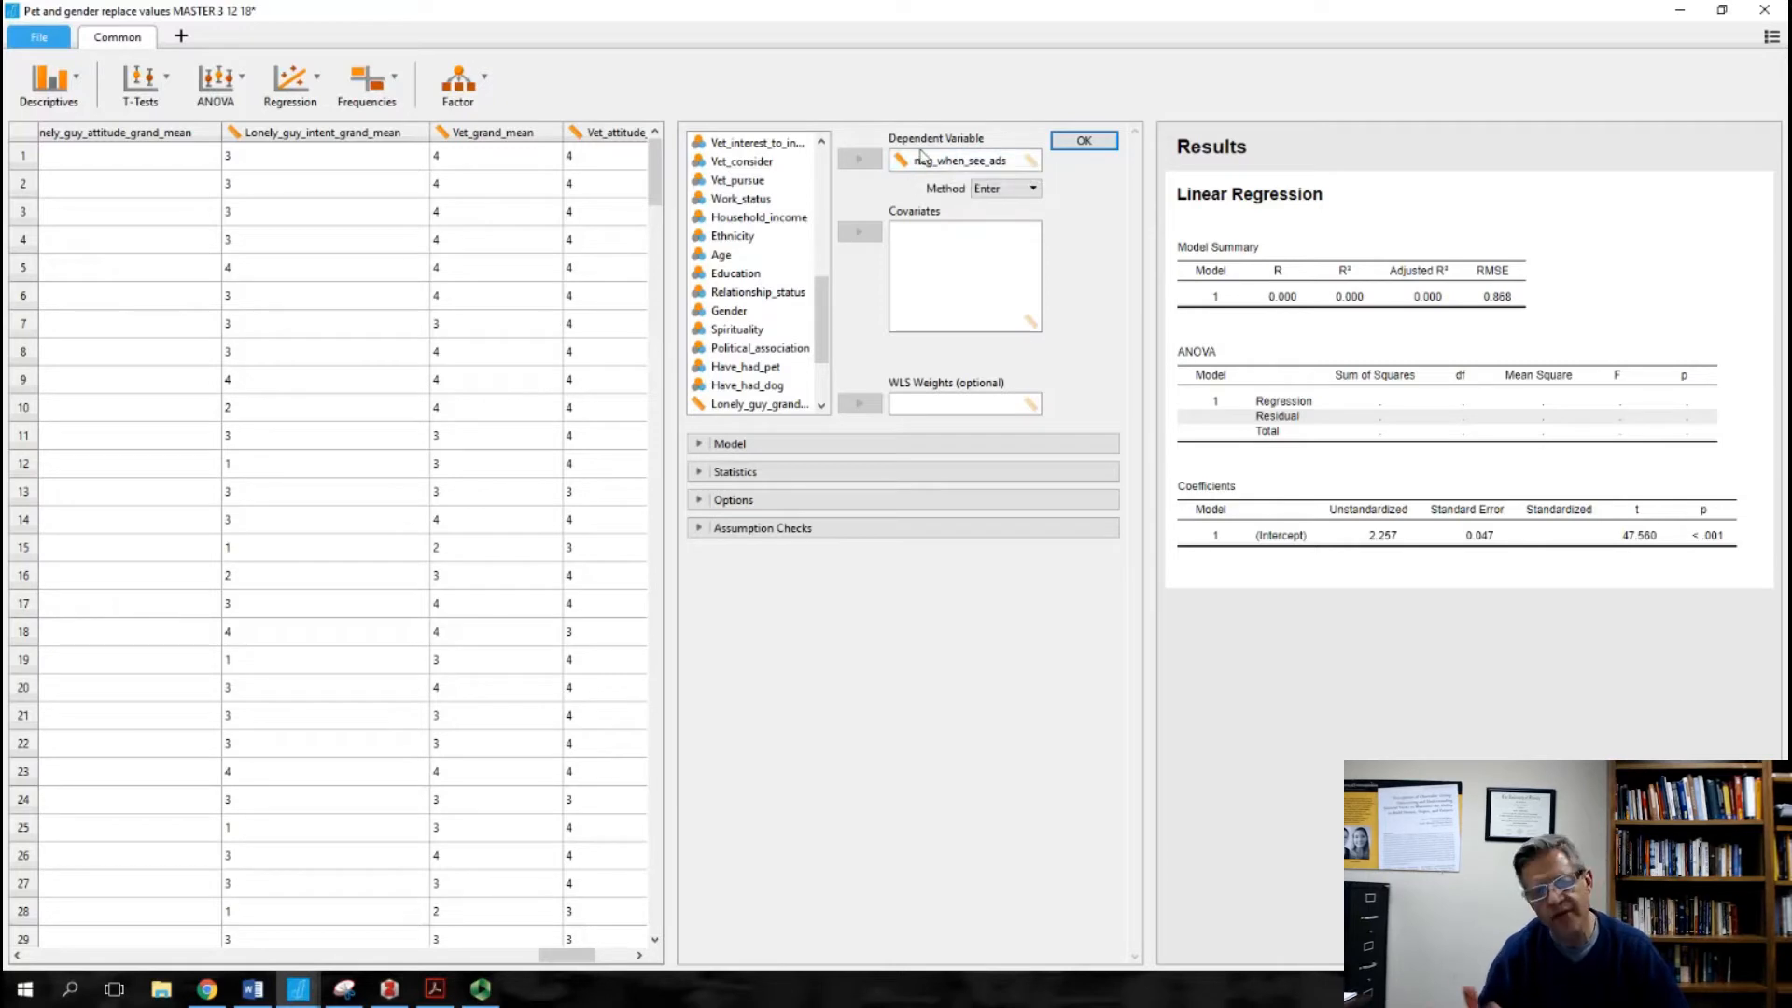
scroll(820, 364, "down", 1)
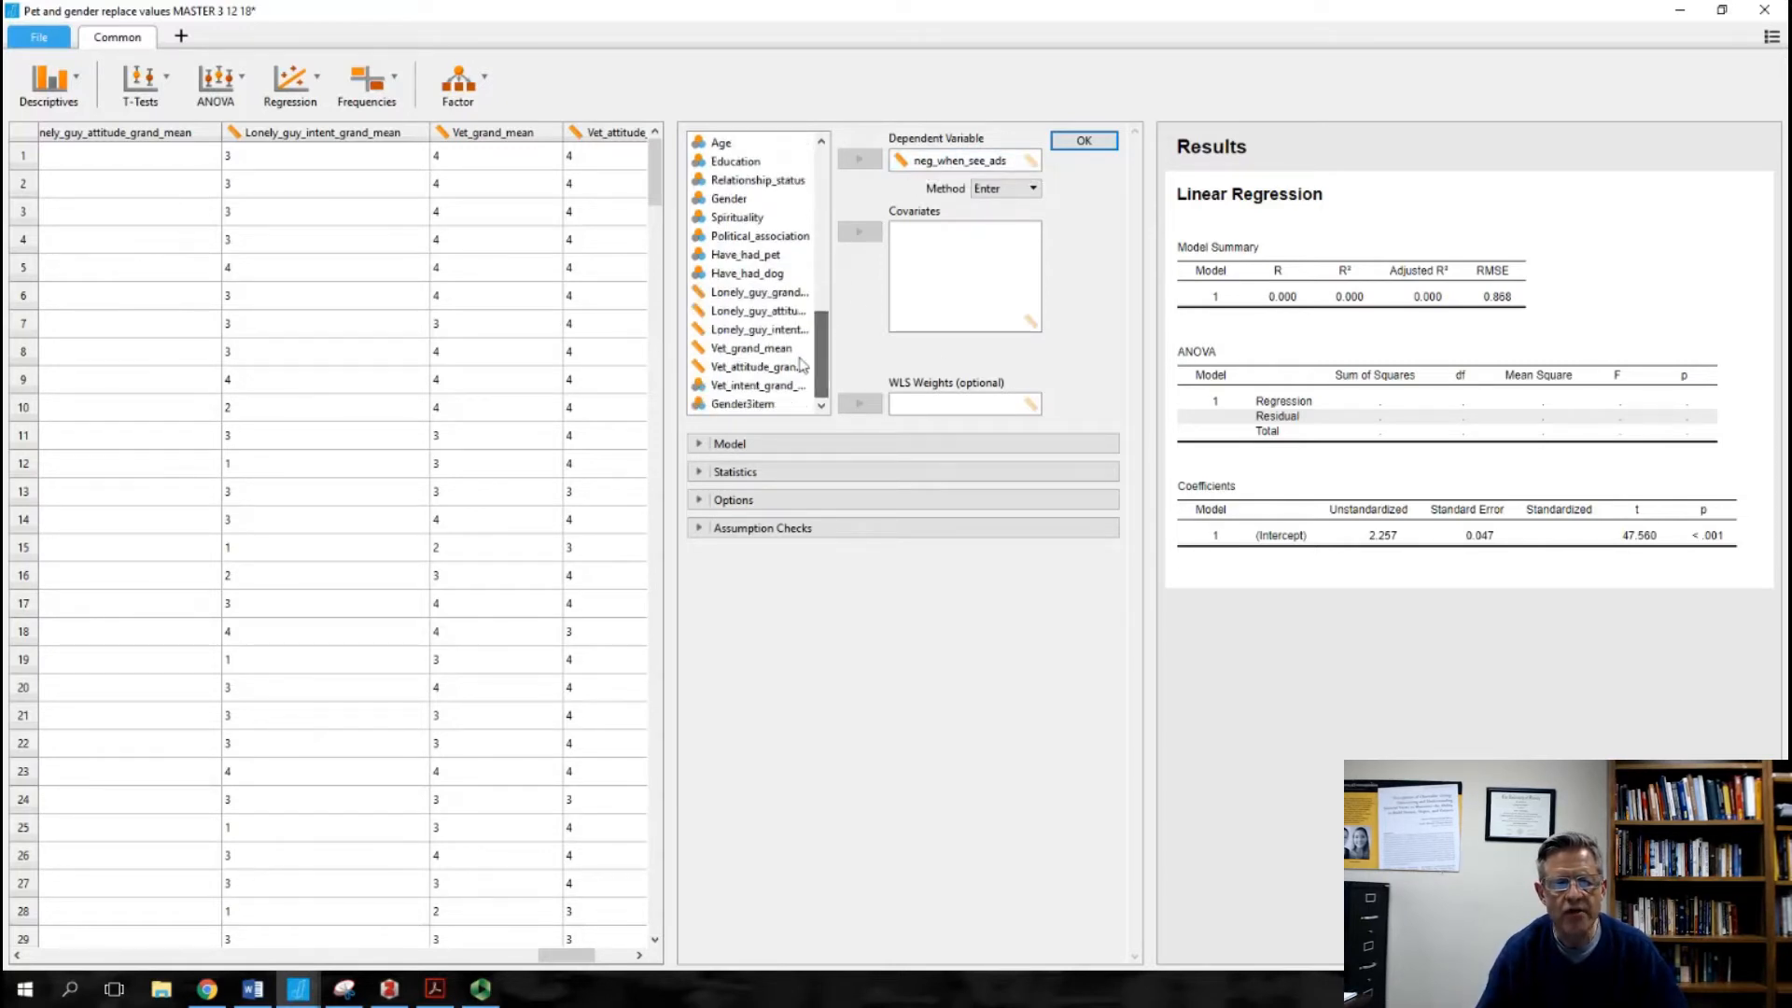
left_click(744, 293)
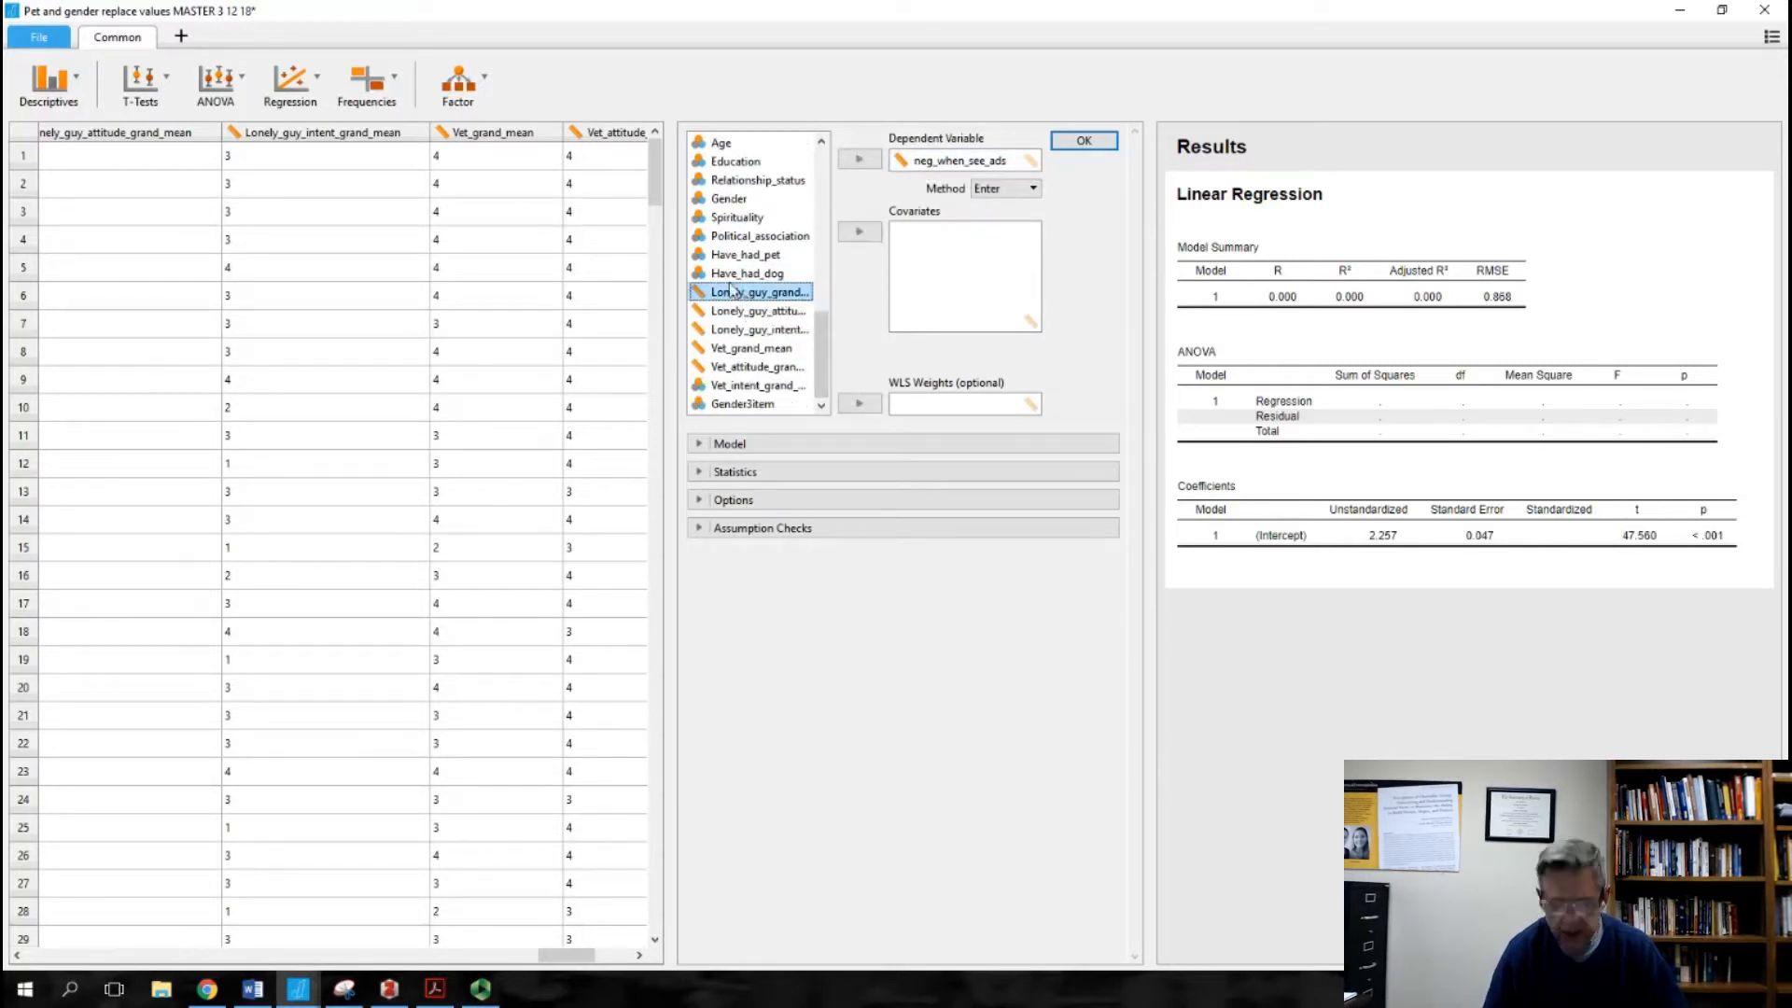
left_click(751, 367, "shift")
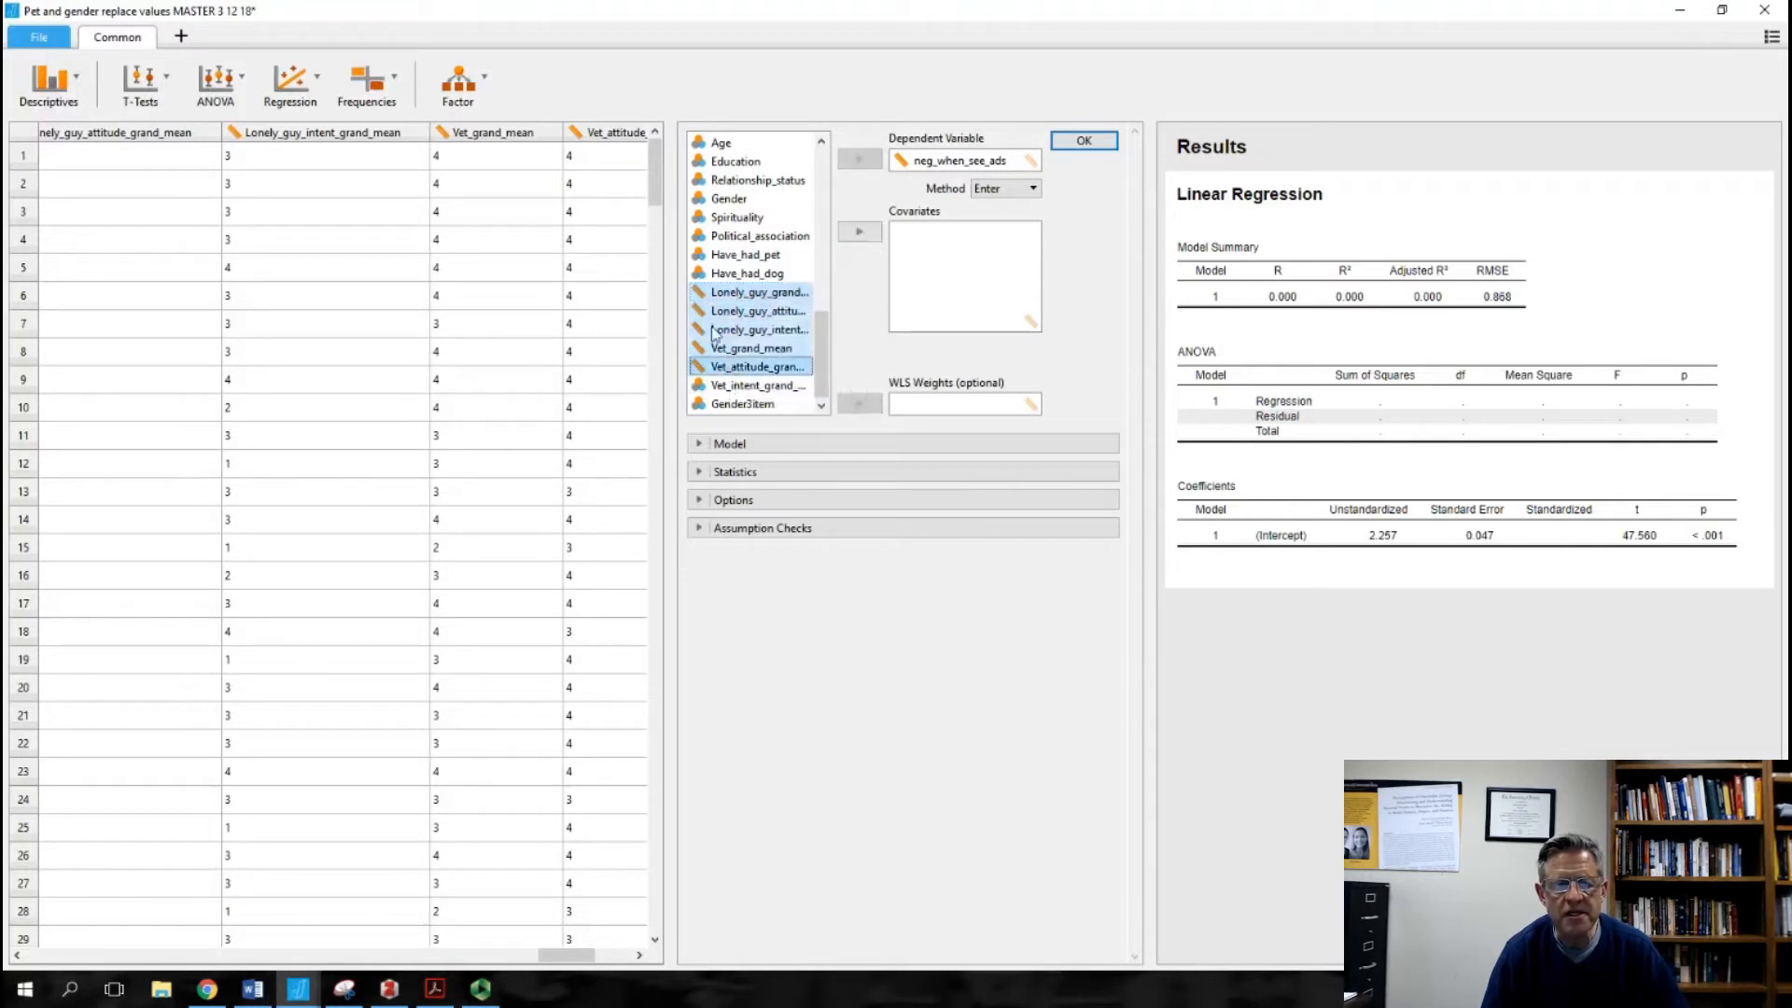
left_click(858, 231)
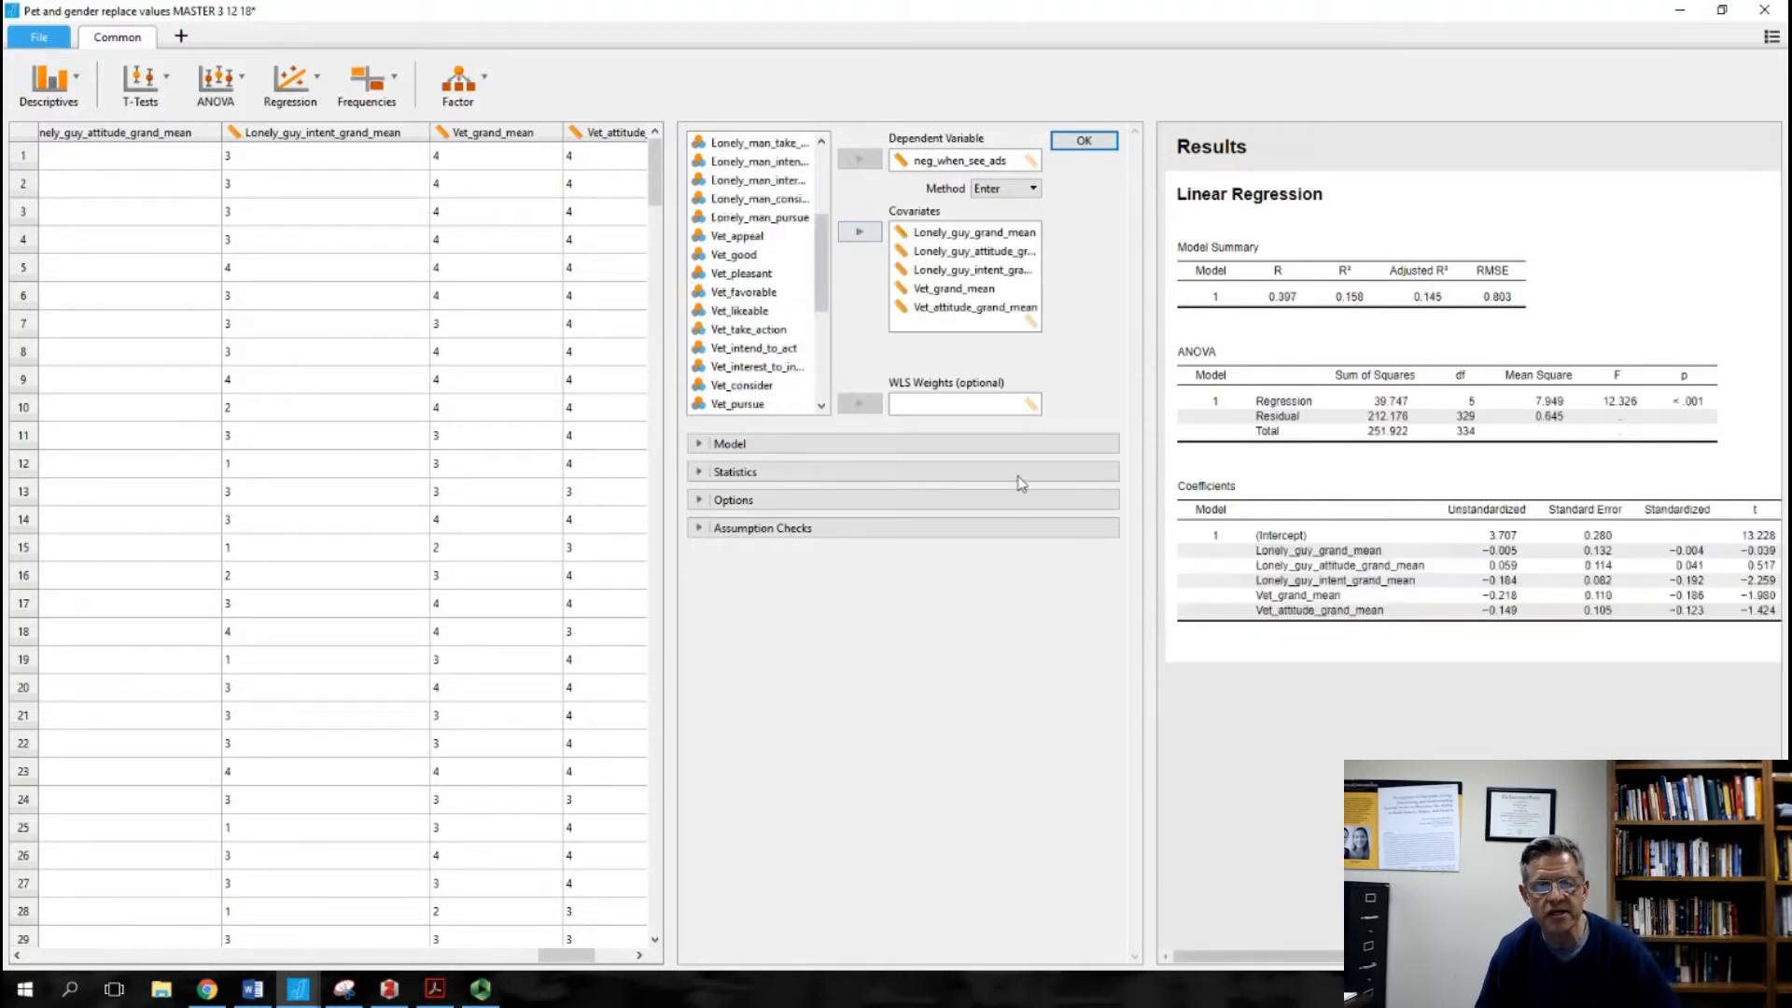
Widen the results area to examine the full regression coefficients table, including the t and p columns
left_click_drag(1232, 959, 1320, 959)
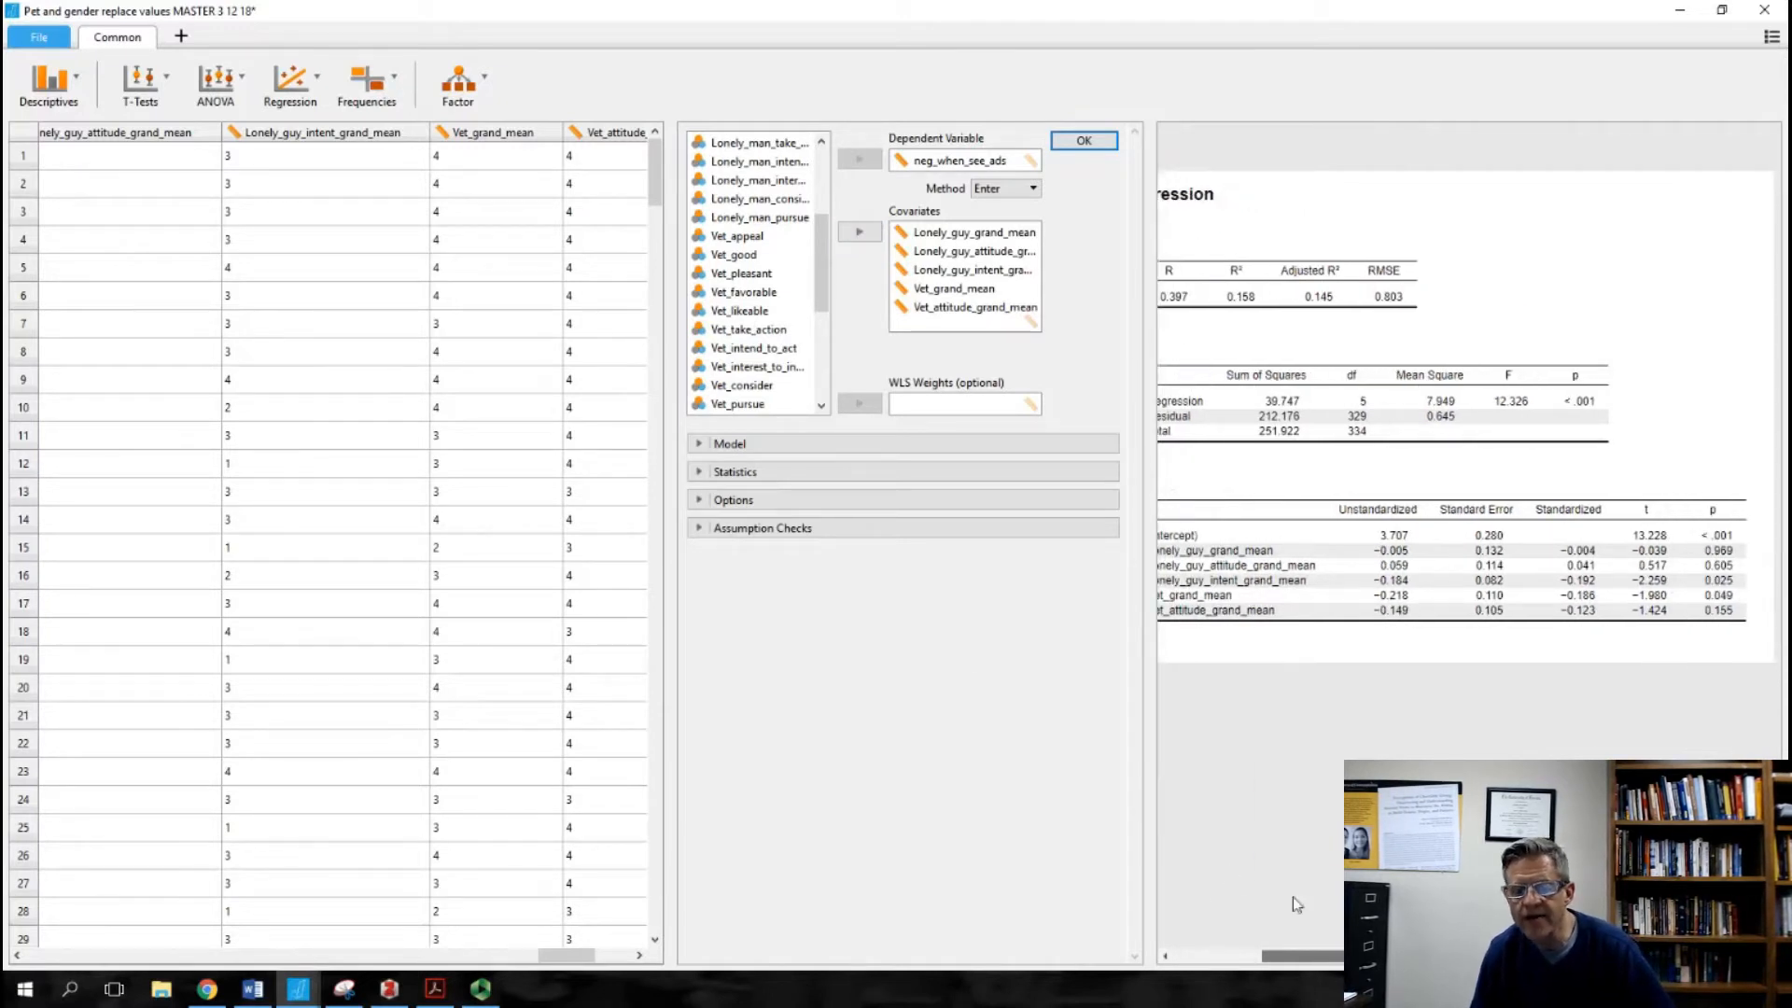
left_click_drag(1064, 763, 742, 698)
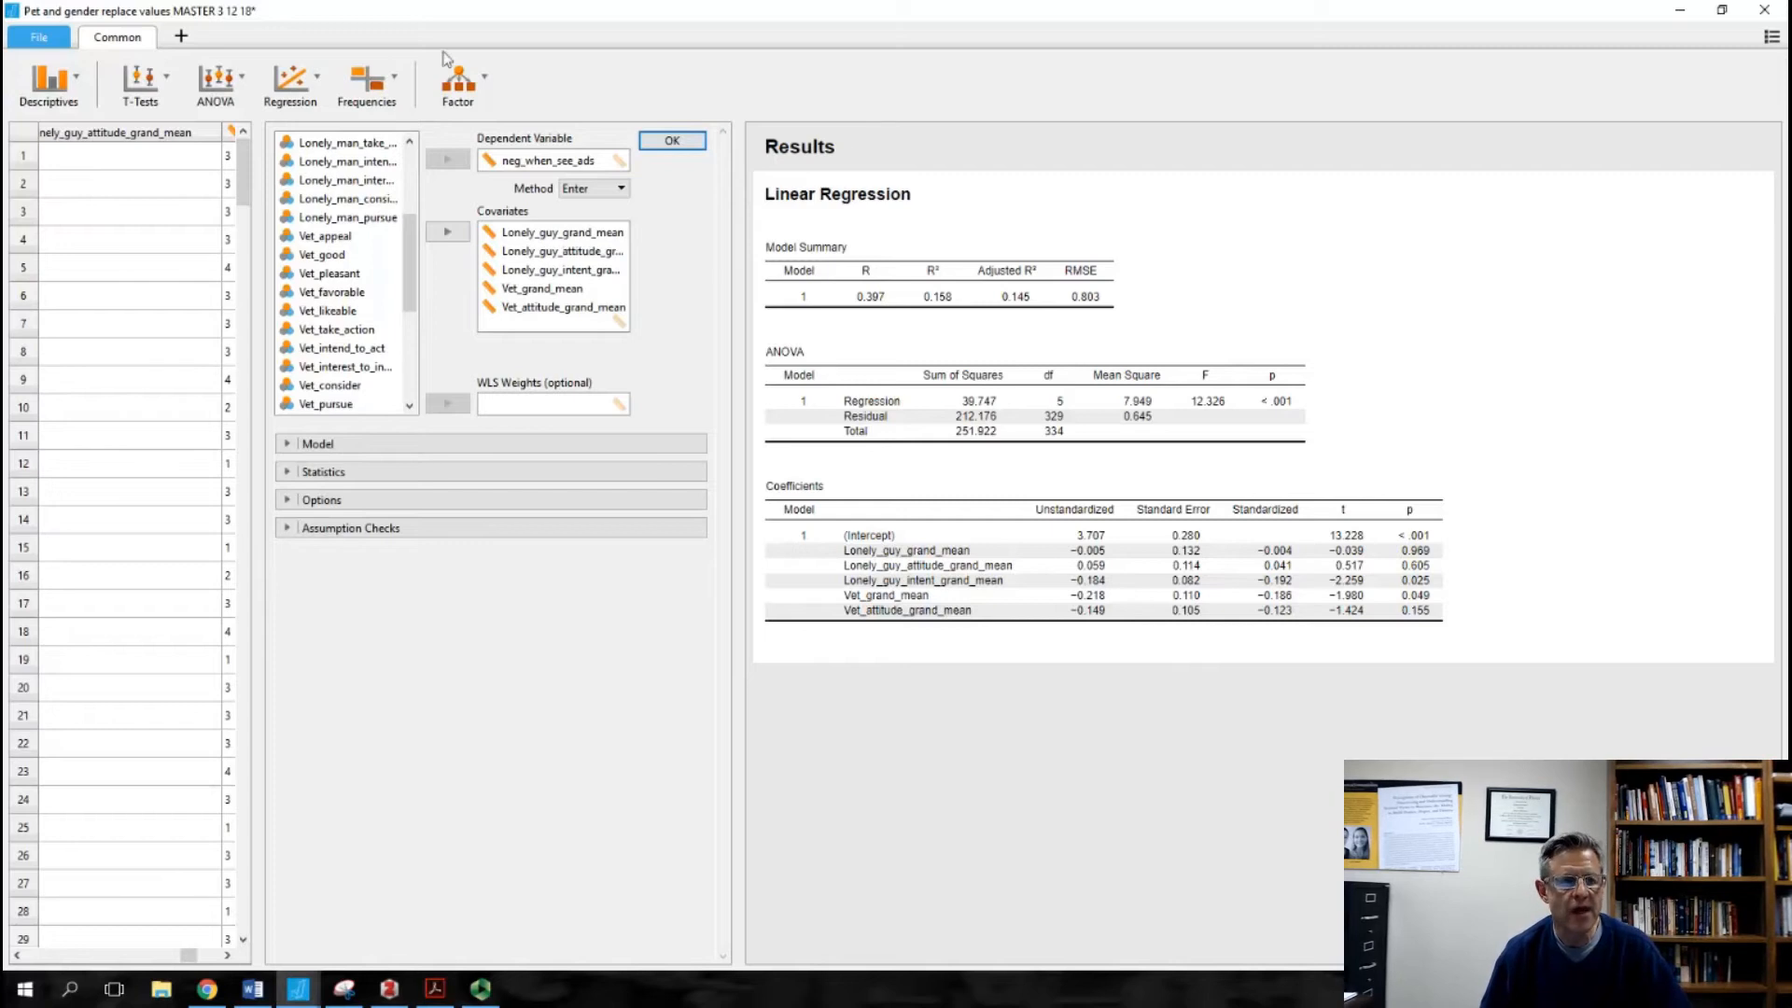
Add the Network module and start a new network analysis
left_click(182, 42)
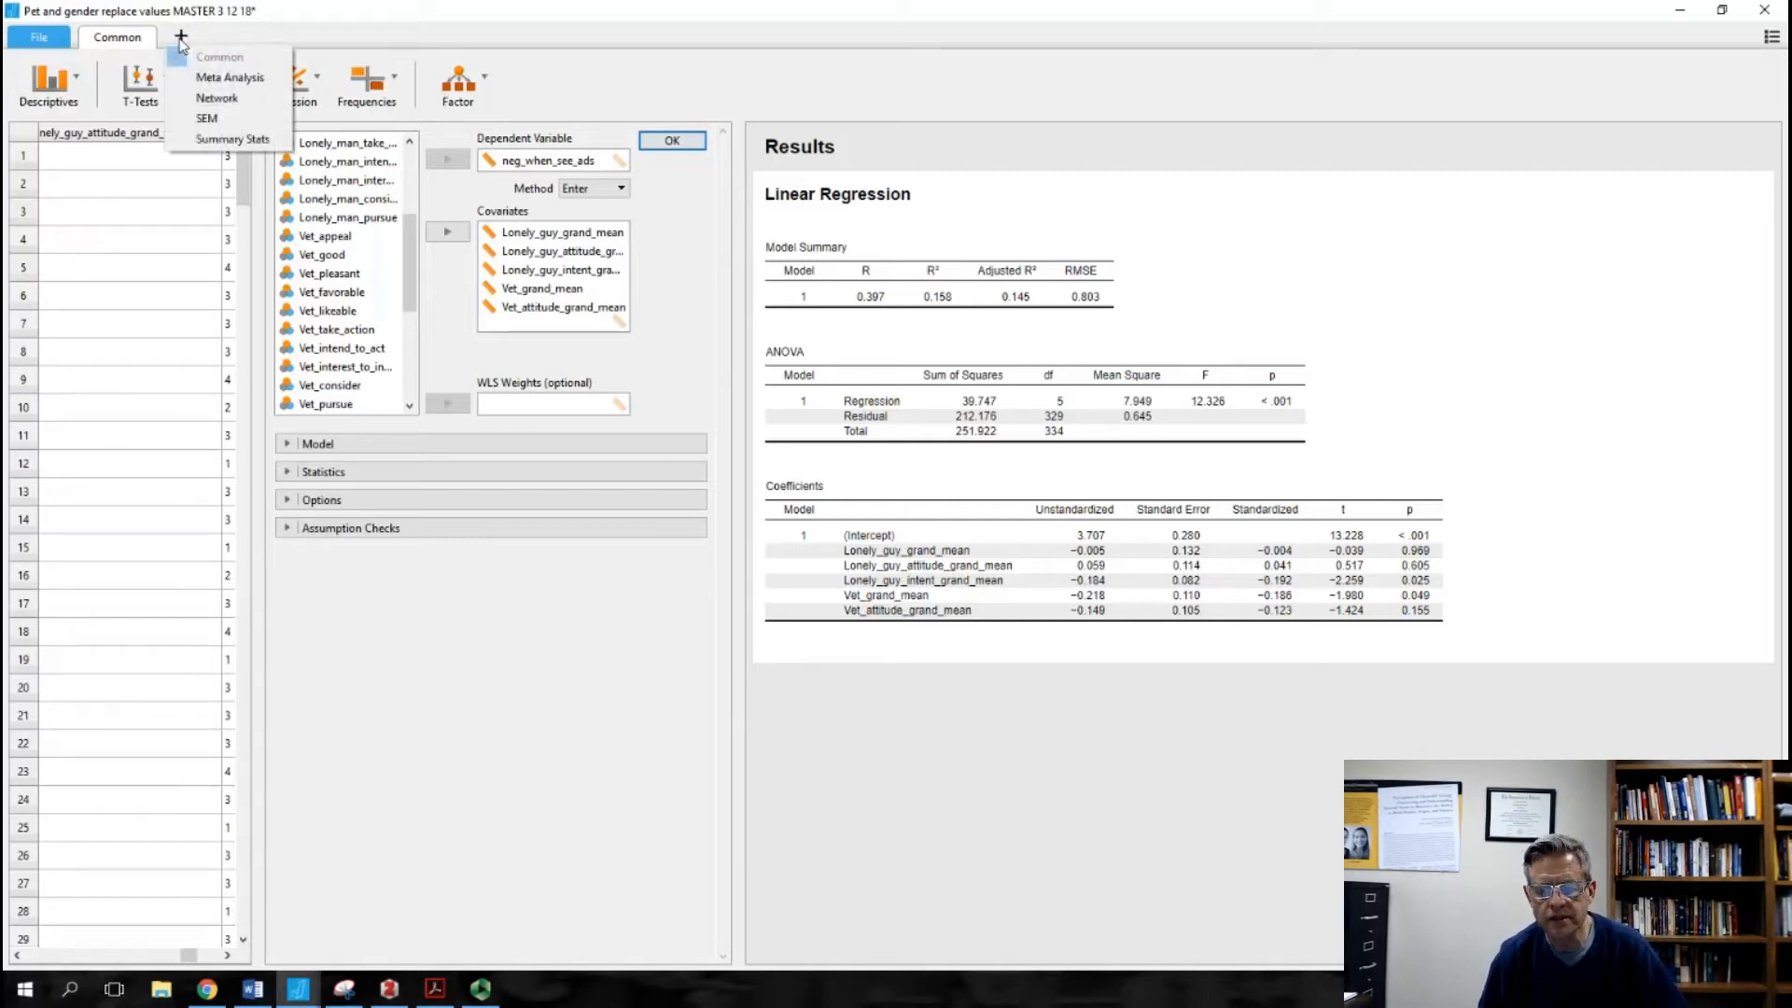
left_click(232, 106)
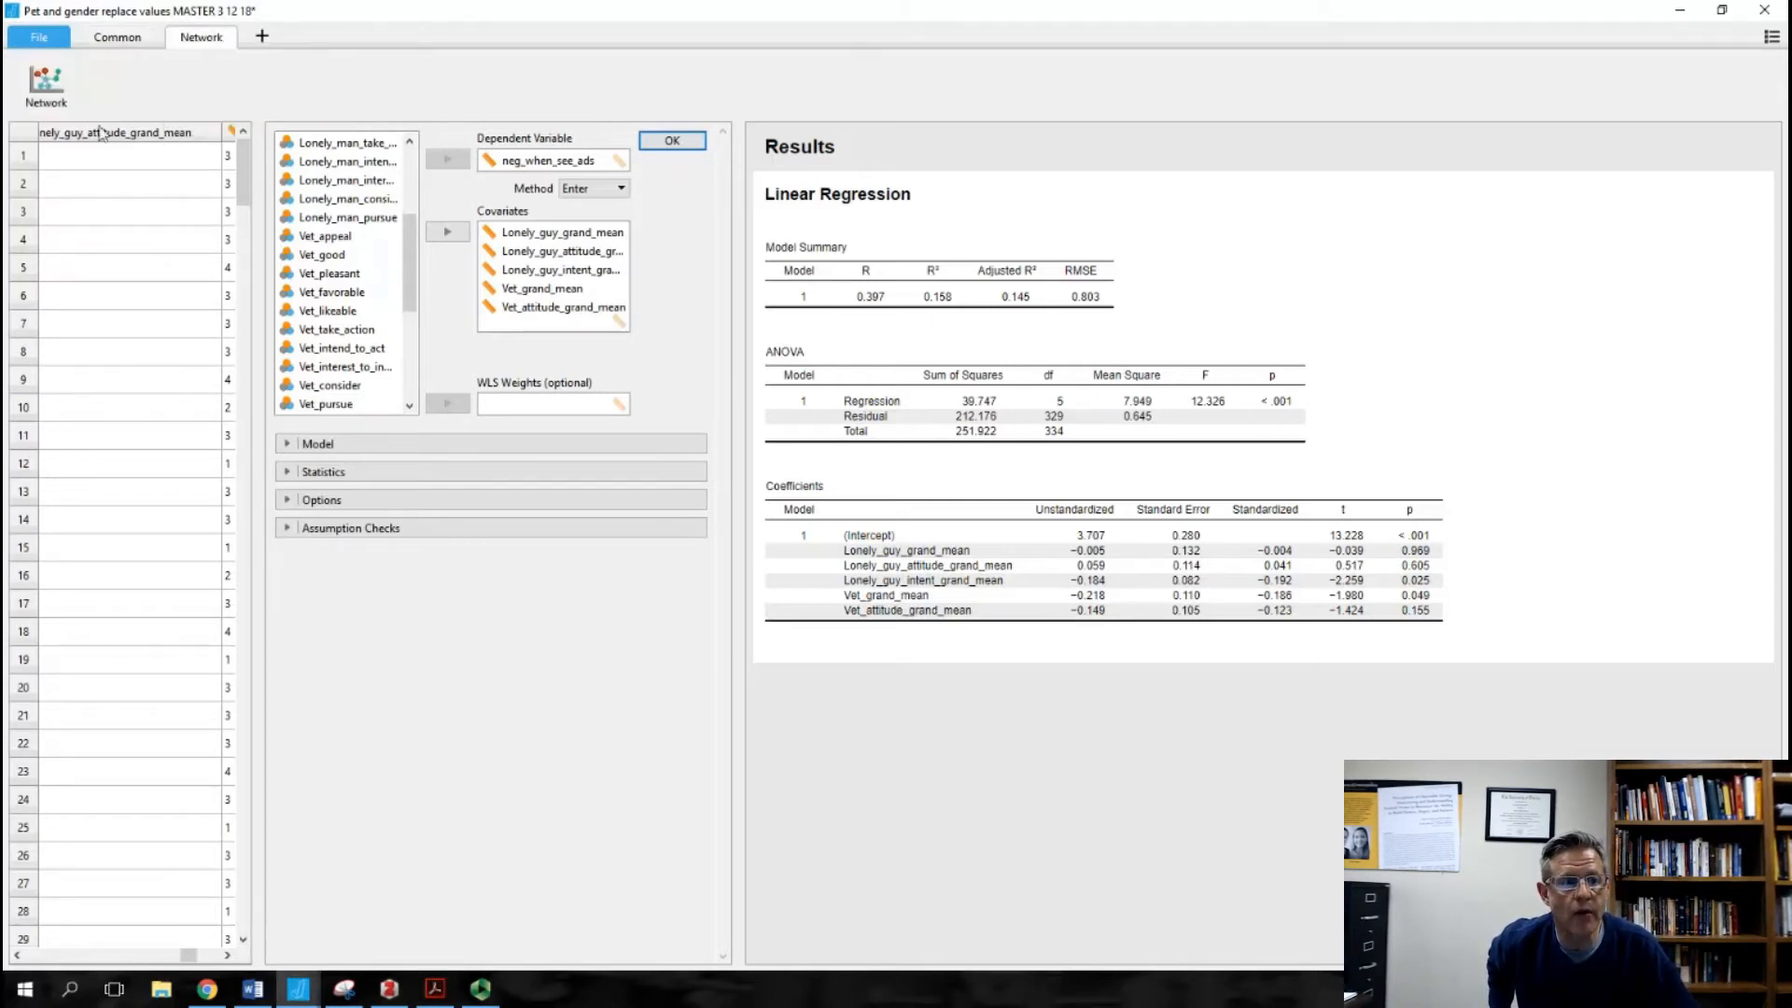
left_click(49, 91)
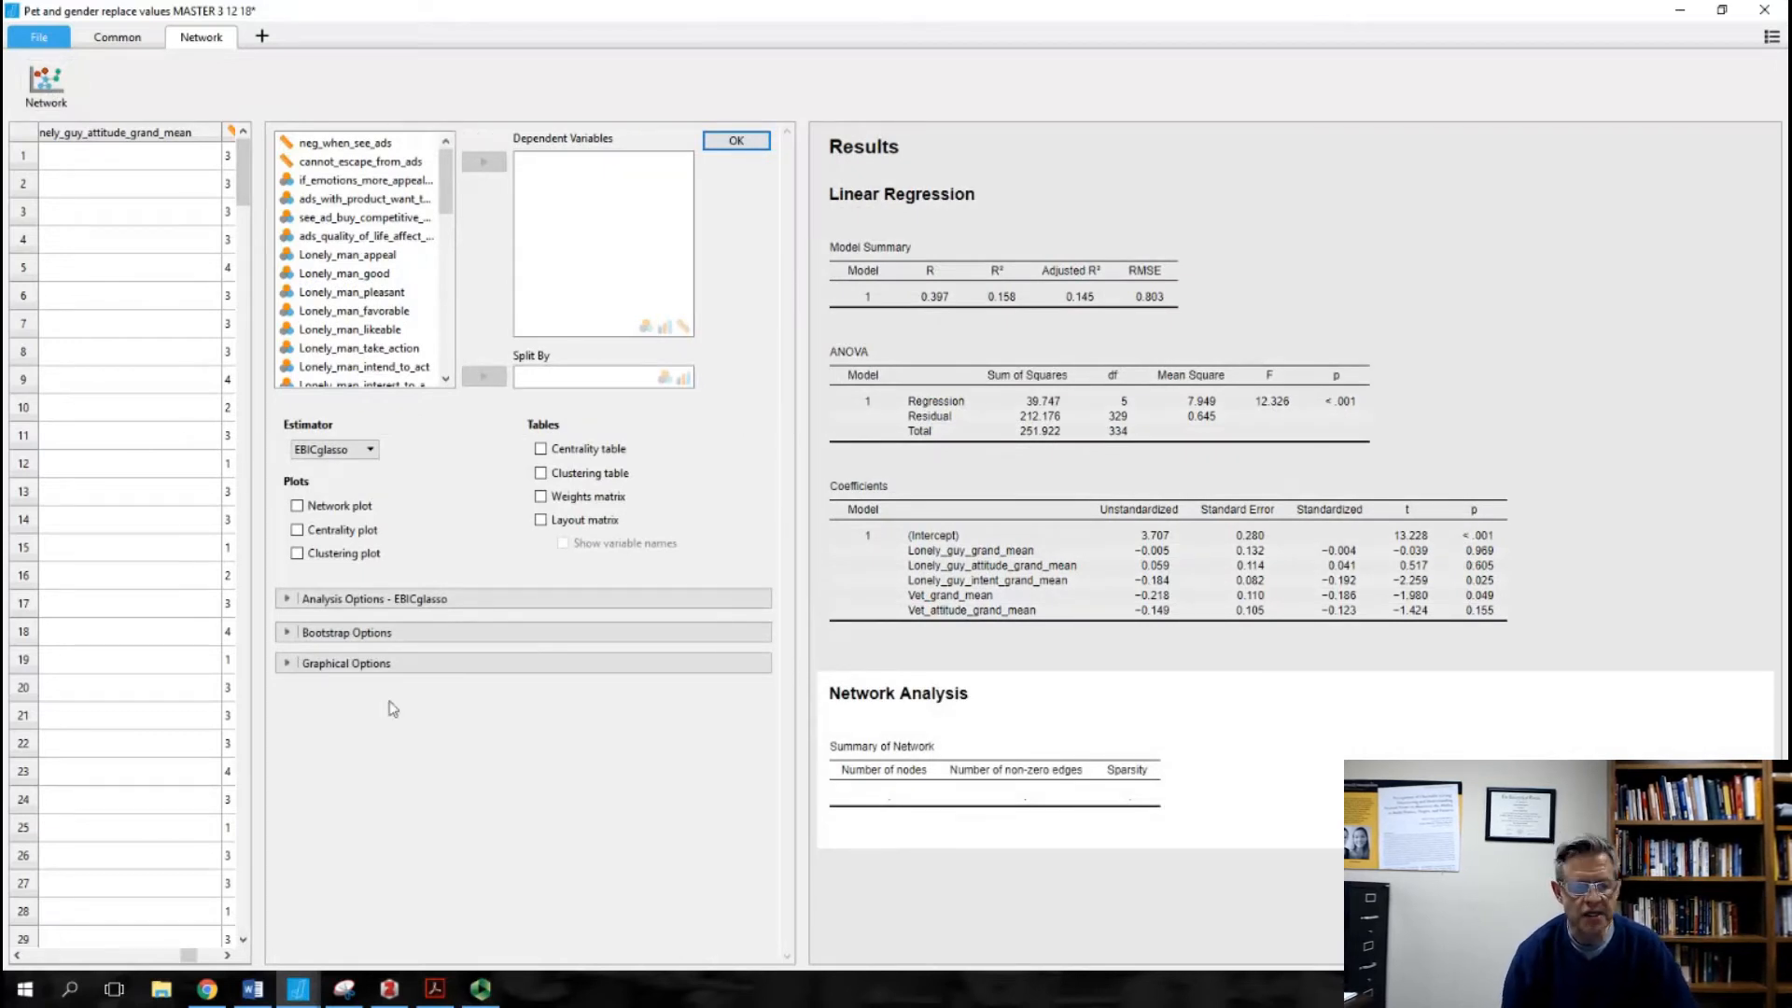
Set the network analysis's graphical options to show variable names in the legend
left_click(366, 663)
scroll(519, 796, "down", 5)
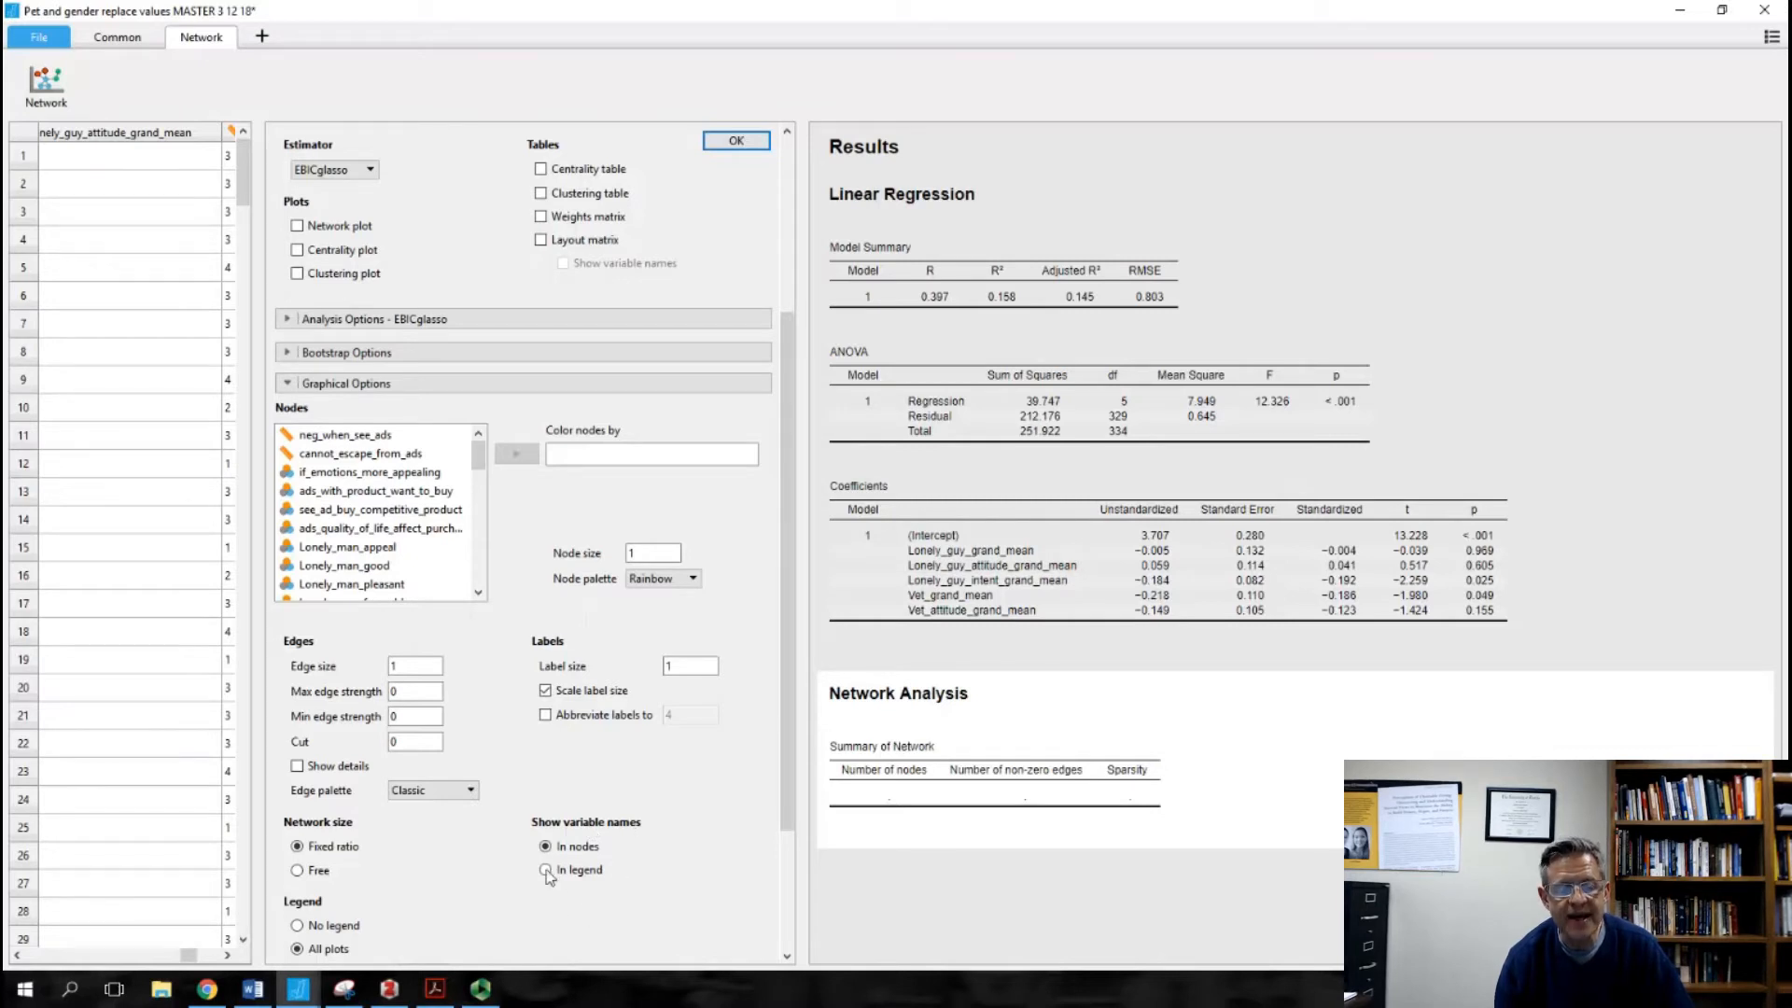
left_click(548, 871)
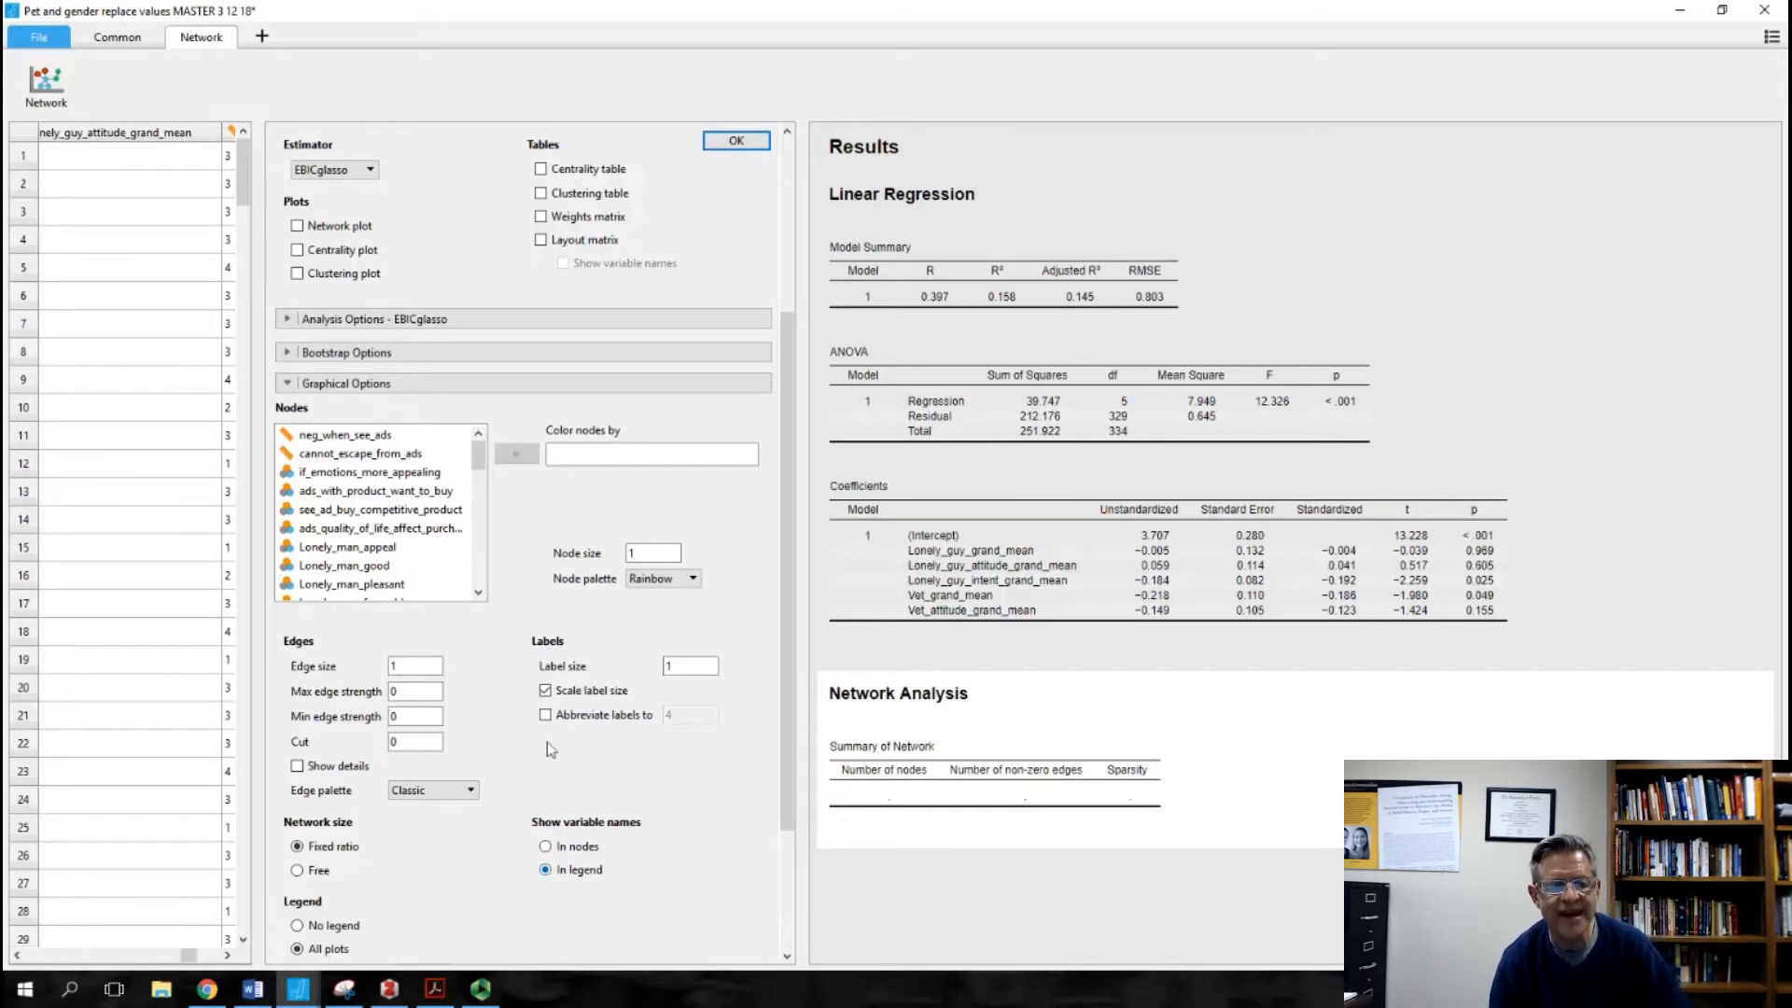
scroll(557, 763, "up", 3)
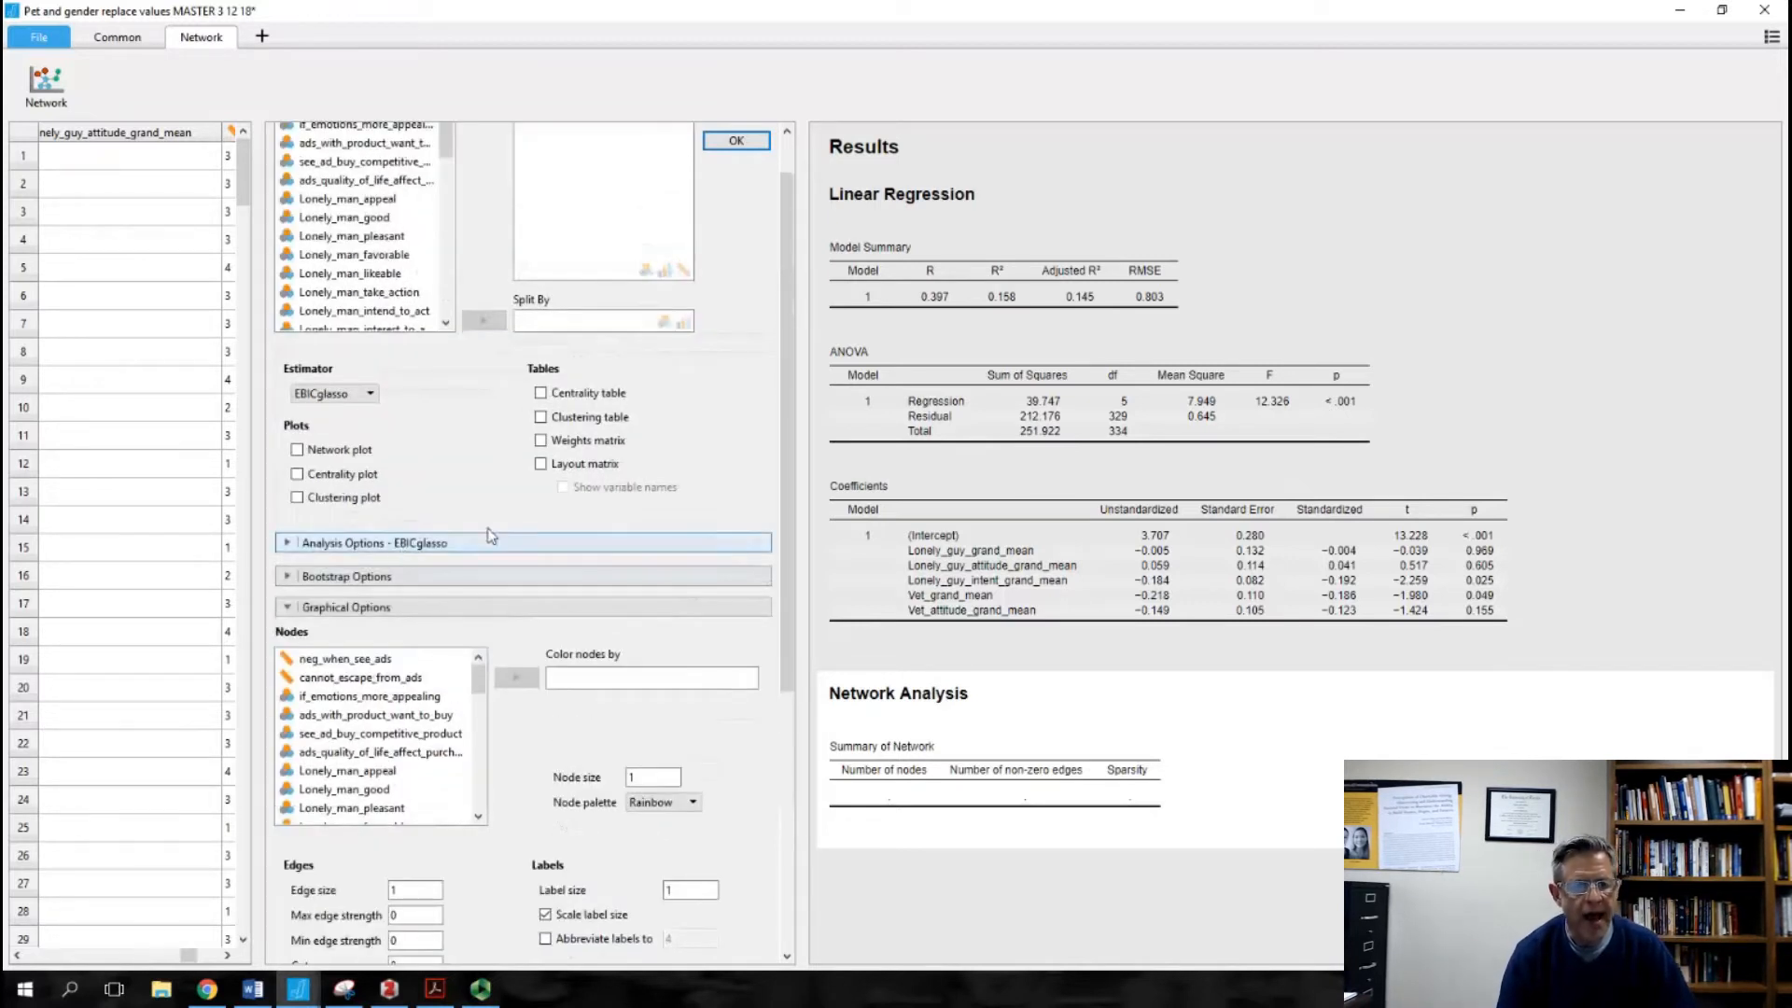
scroll(471, 499, "up", 1)
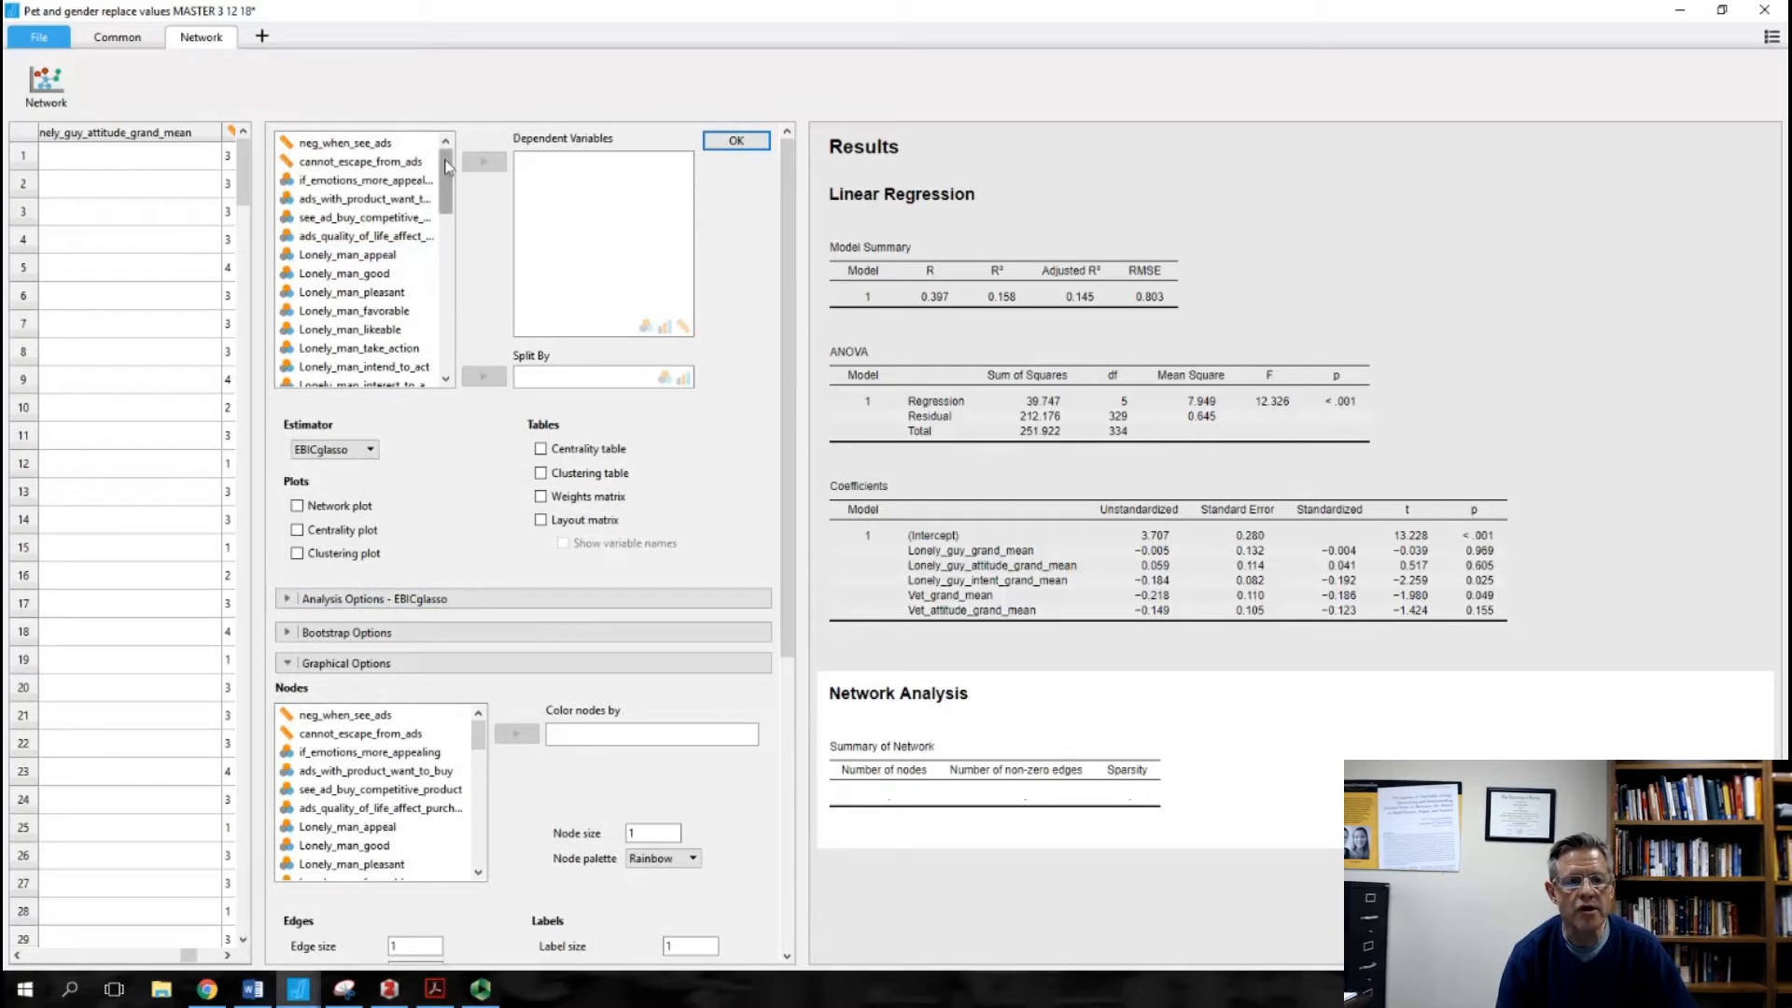
Add the five continuous variables from Lonely_guy_grand_mean to Vet_attitude_grand_mean as the network's dependent variables and show the network plot
left_click_drag(446, 166, 450, 340)
left_click(373, 261)
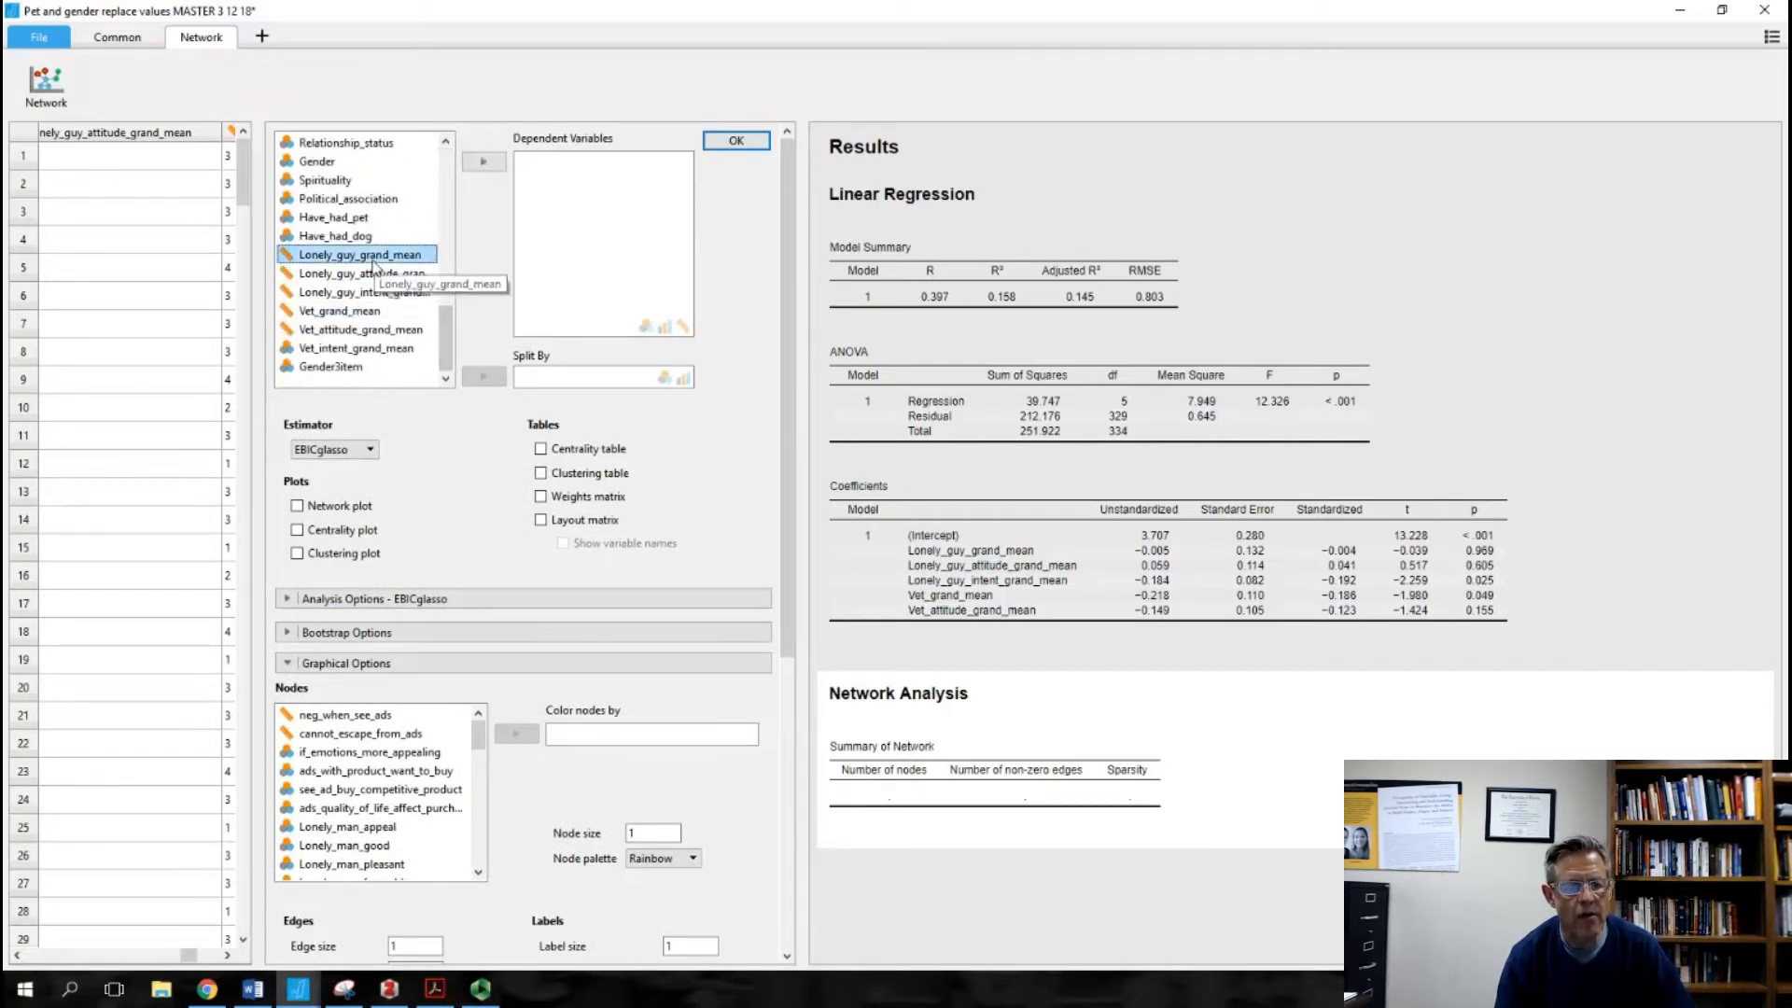
left_click(347, 329, "ctrl")
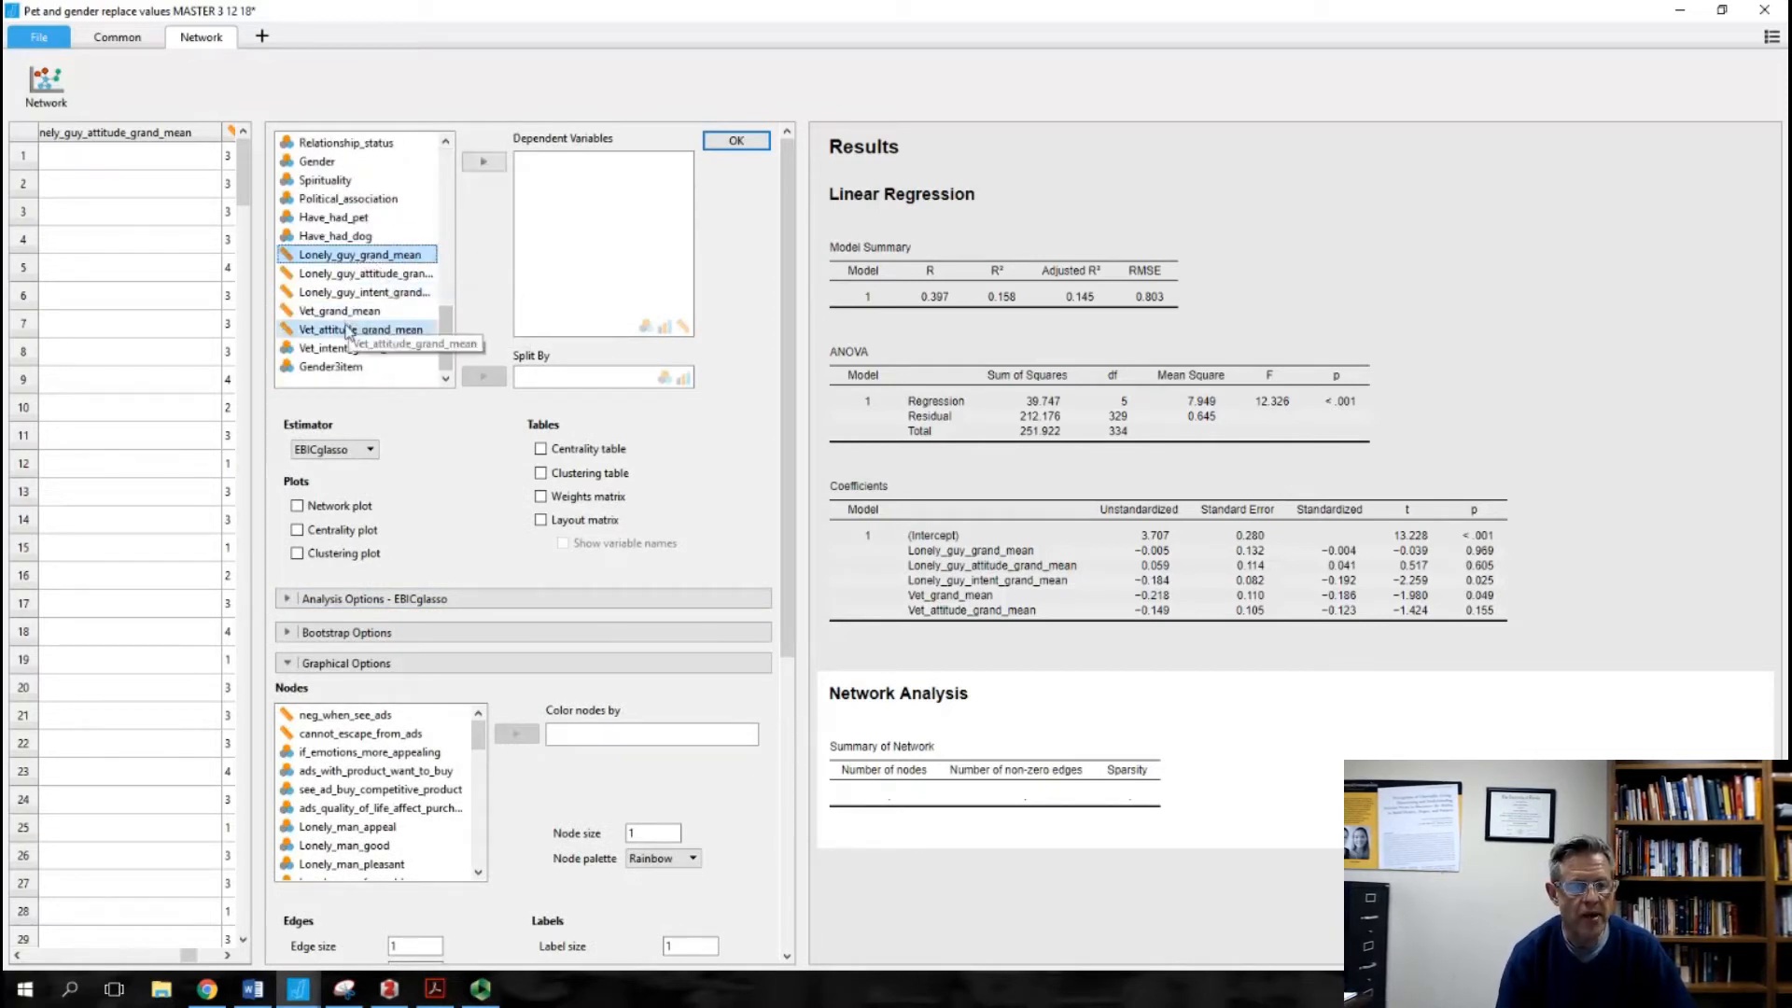
left_click(347, 329, "shift")
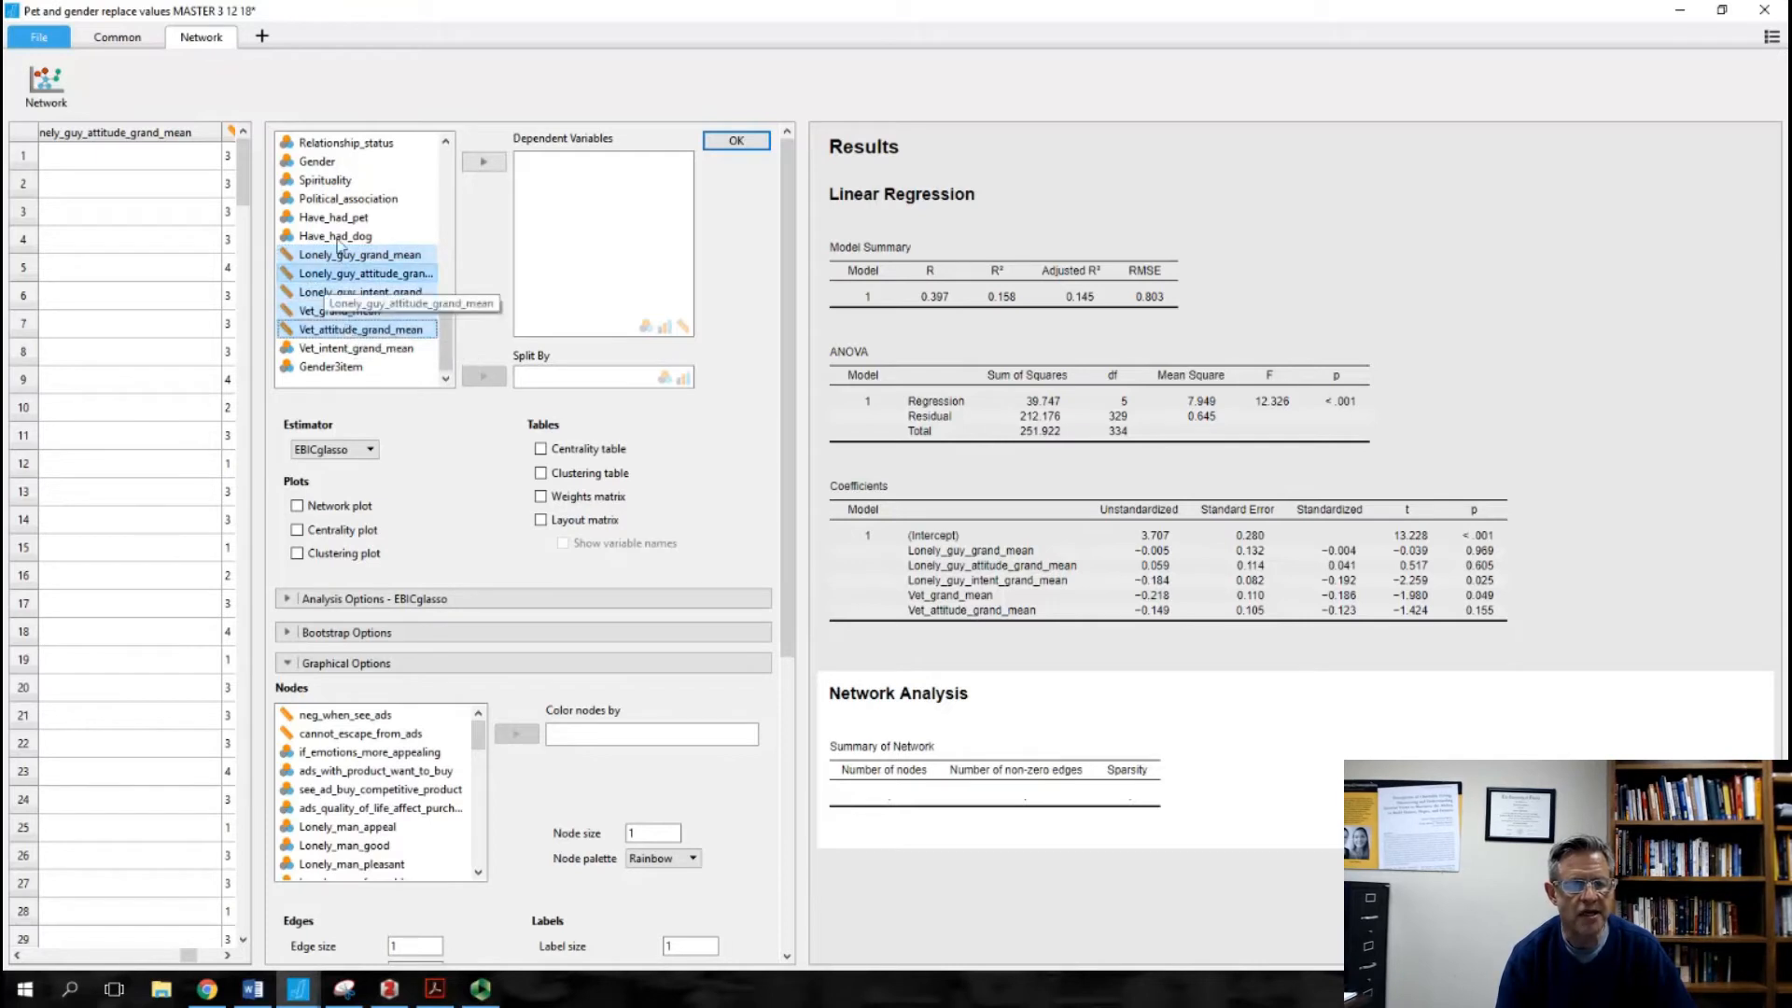
left_click(478, 166)
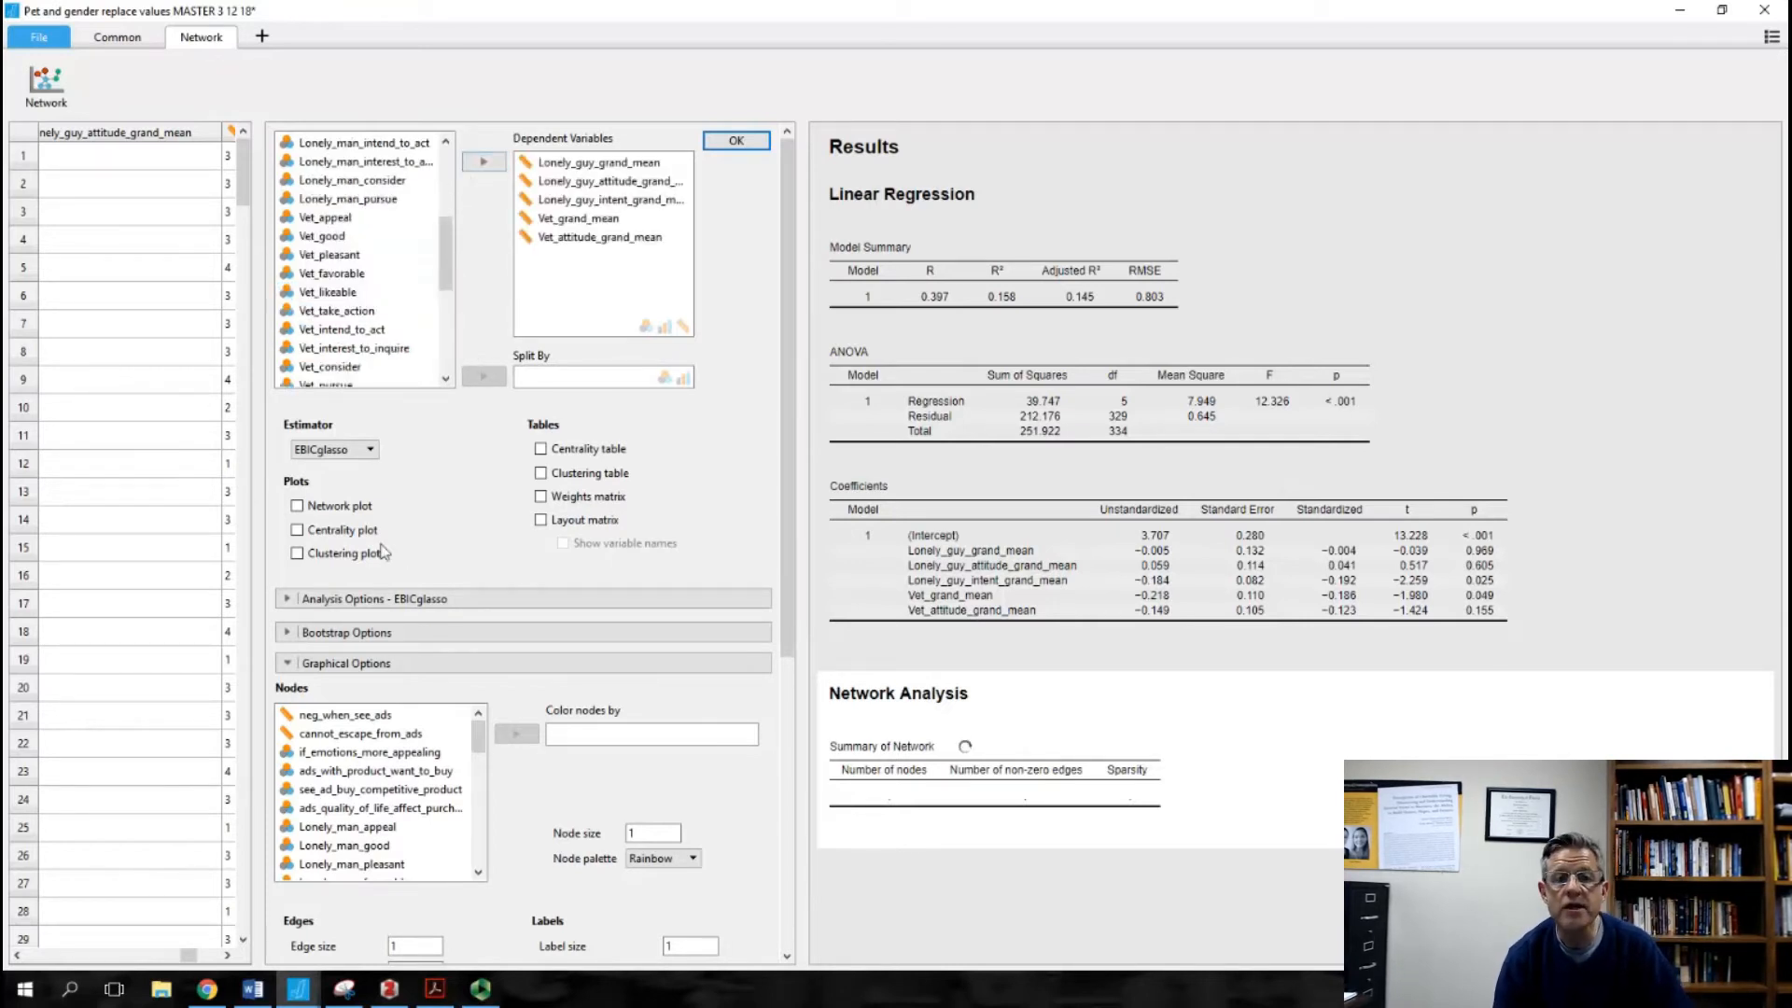
left_click(297, 505)
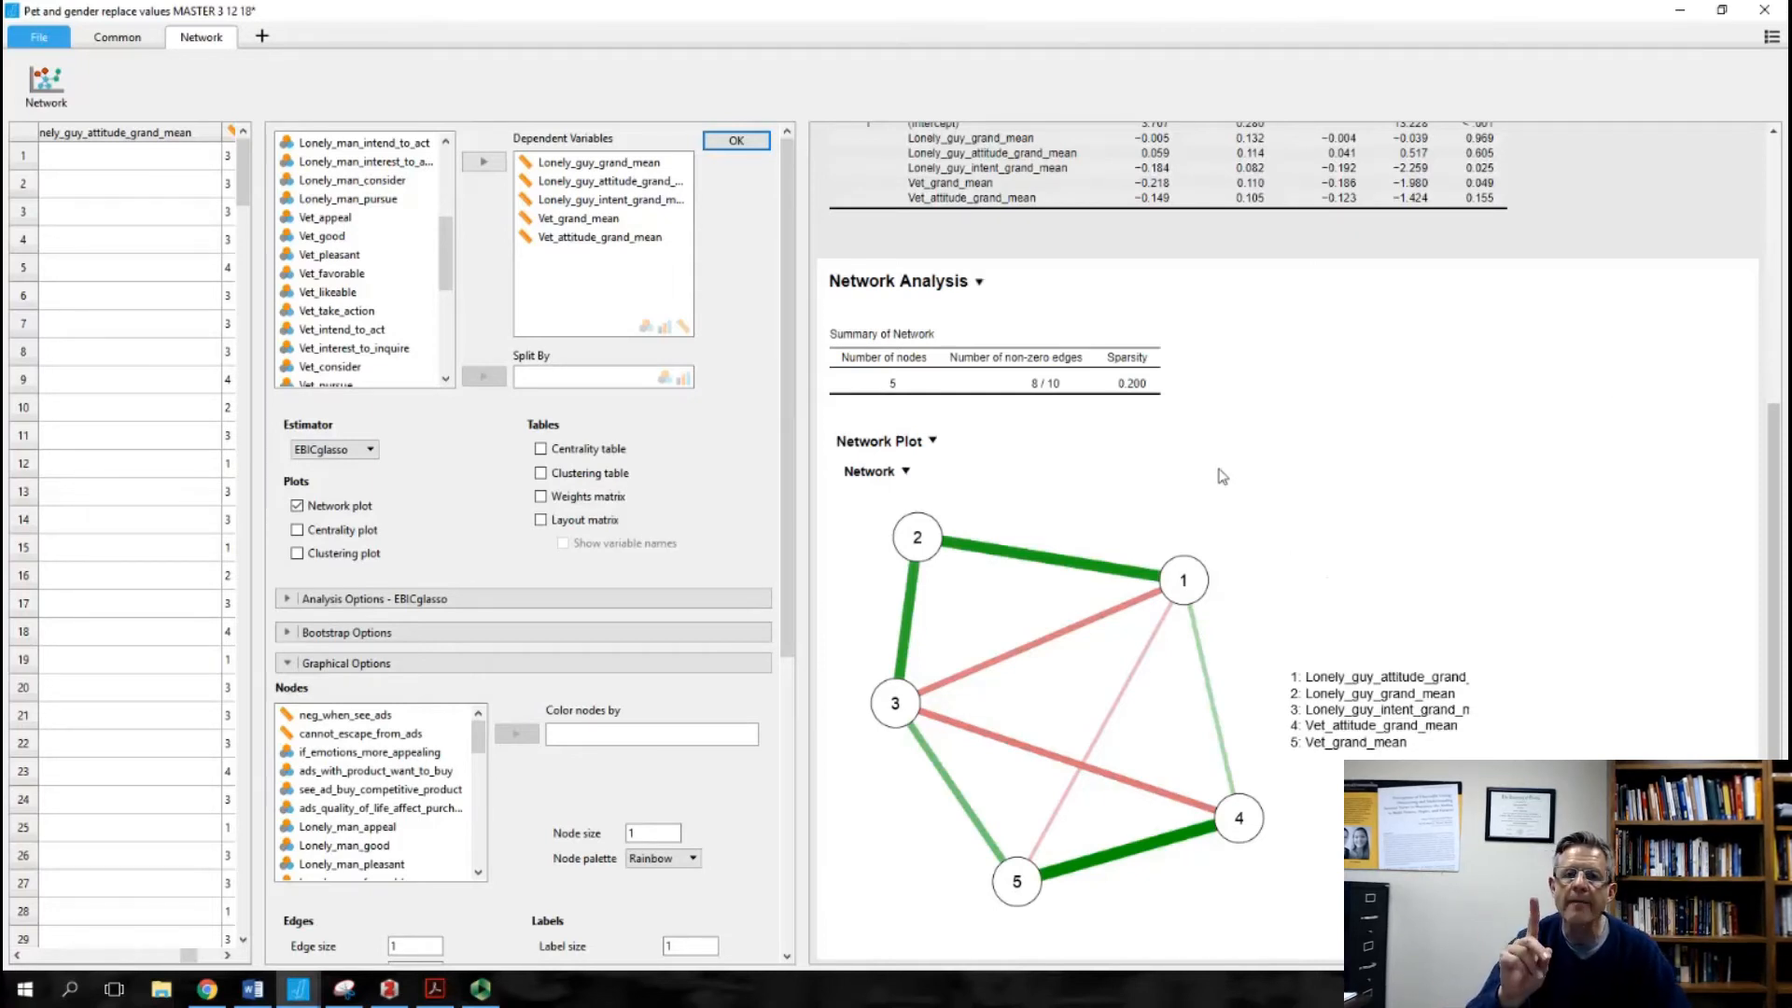
Set the network estimator to cor to compare its network plot, and return the estimator to EBICglasso
left_click(369, 452)
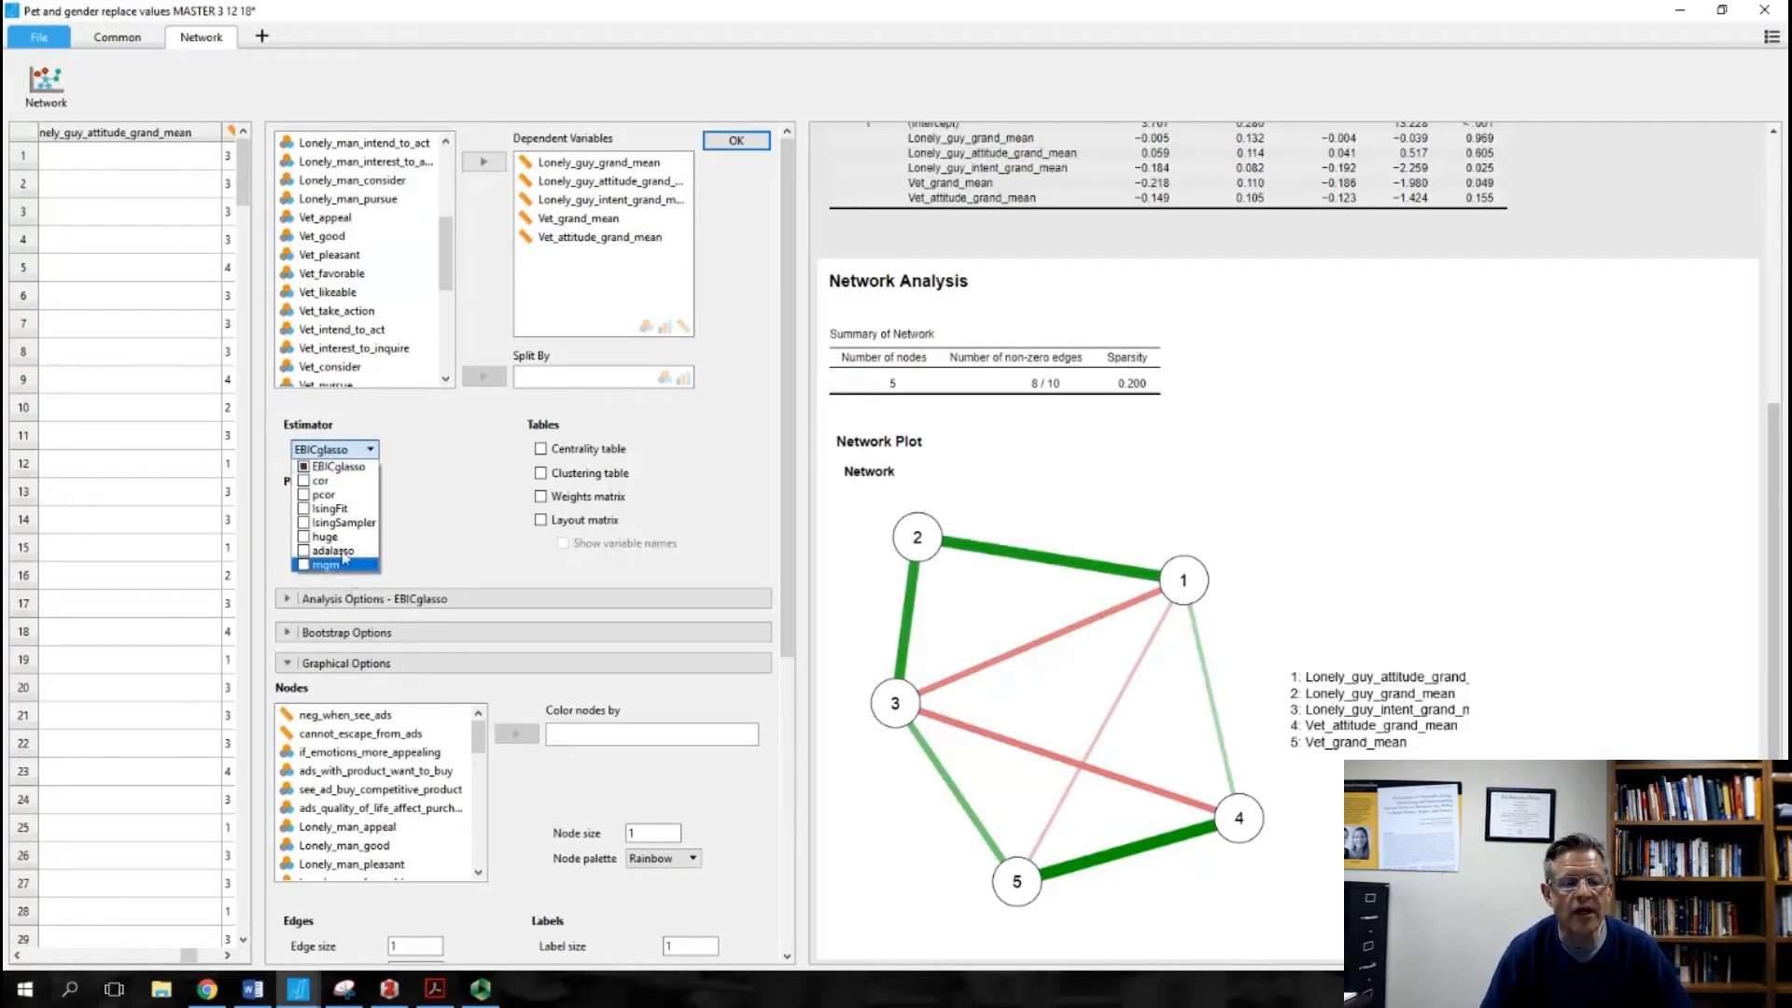
left_click(314, 480)
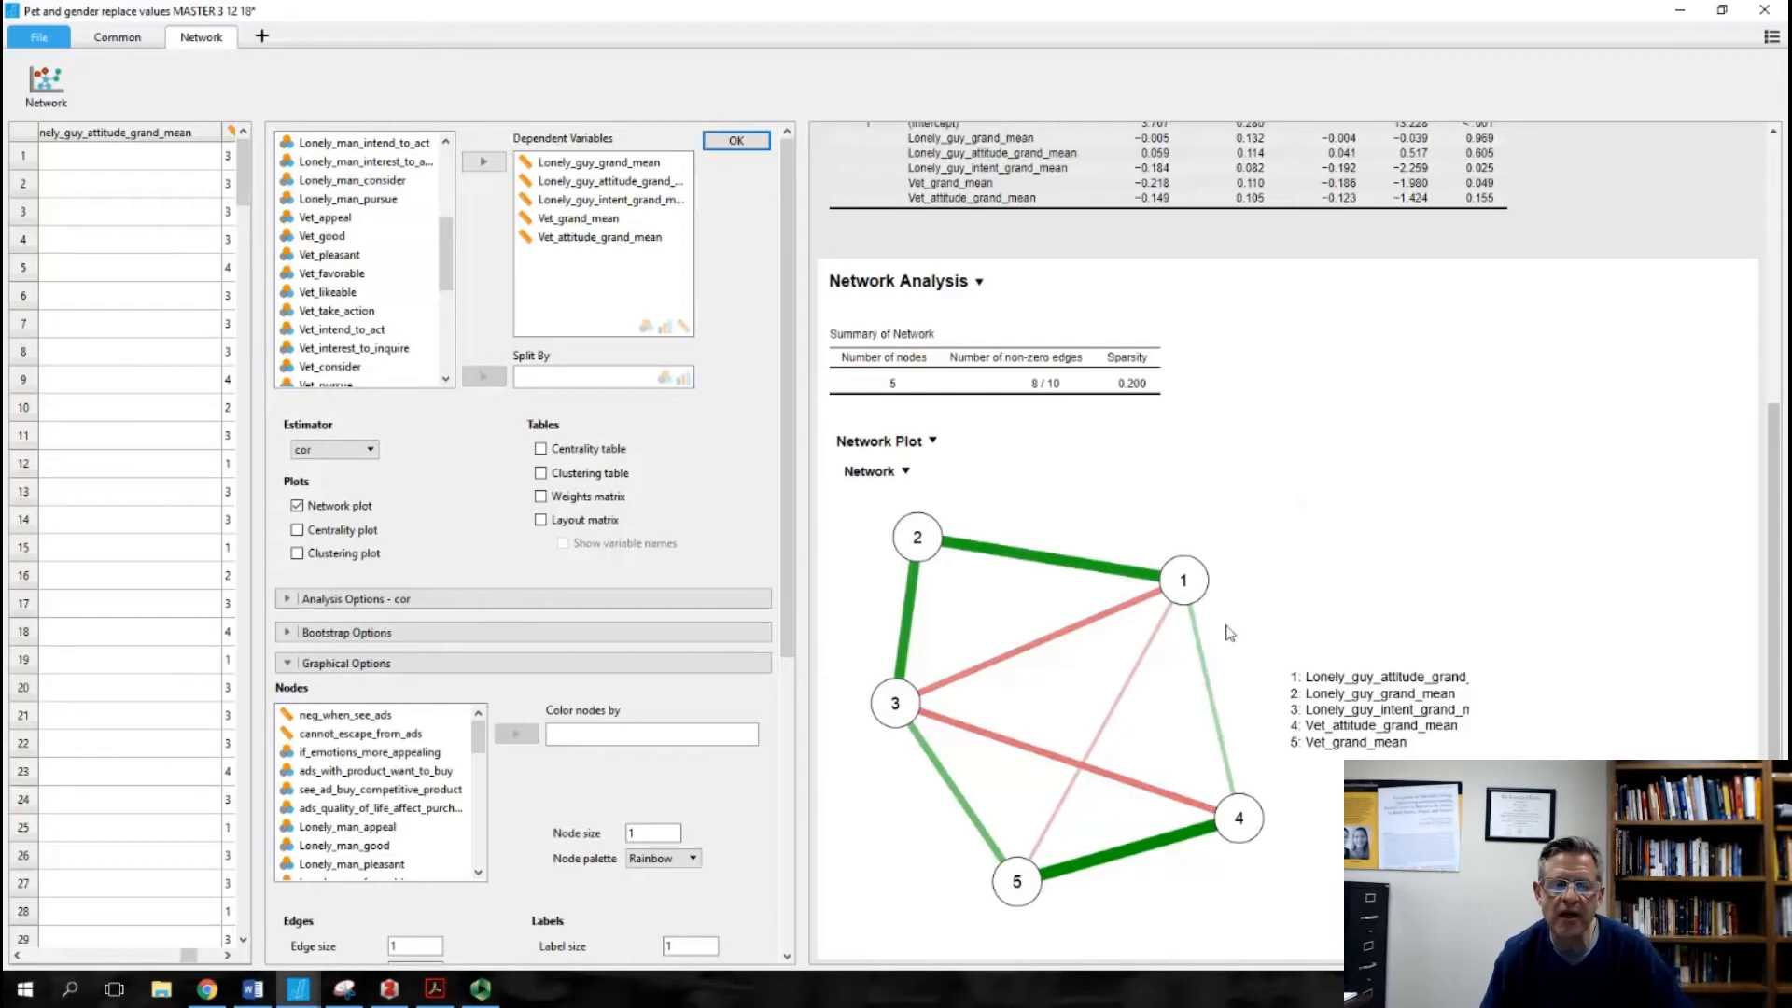
scroll(1226, 634, "down", 1)
scroll(1228, 641, "up", 1)
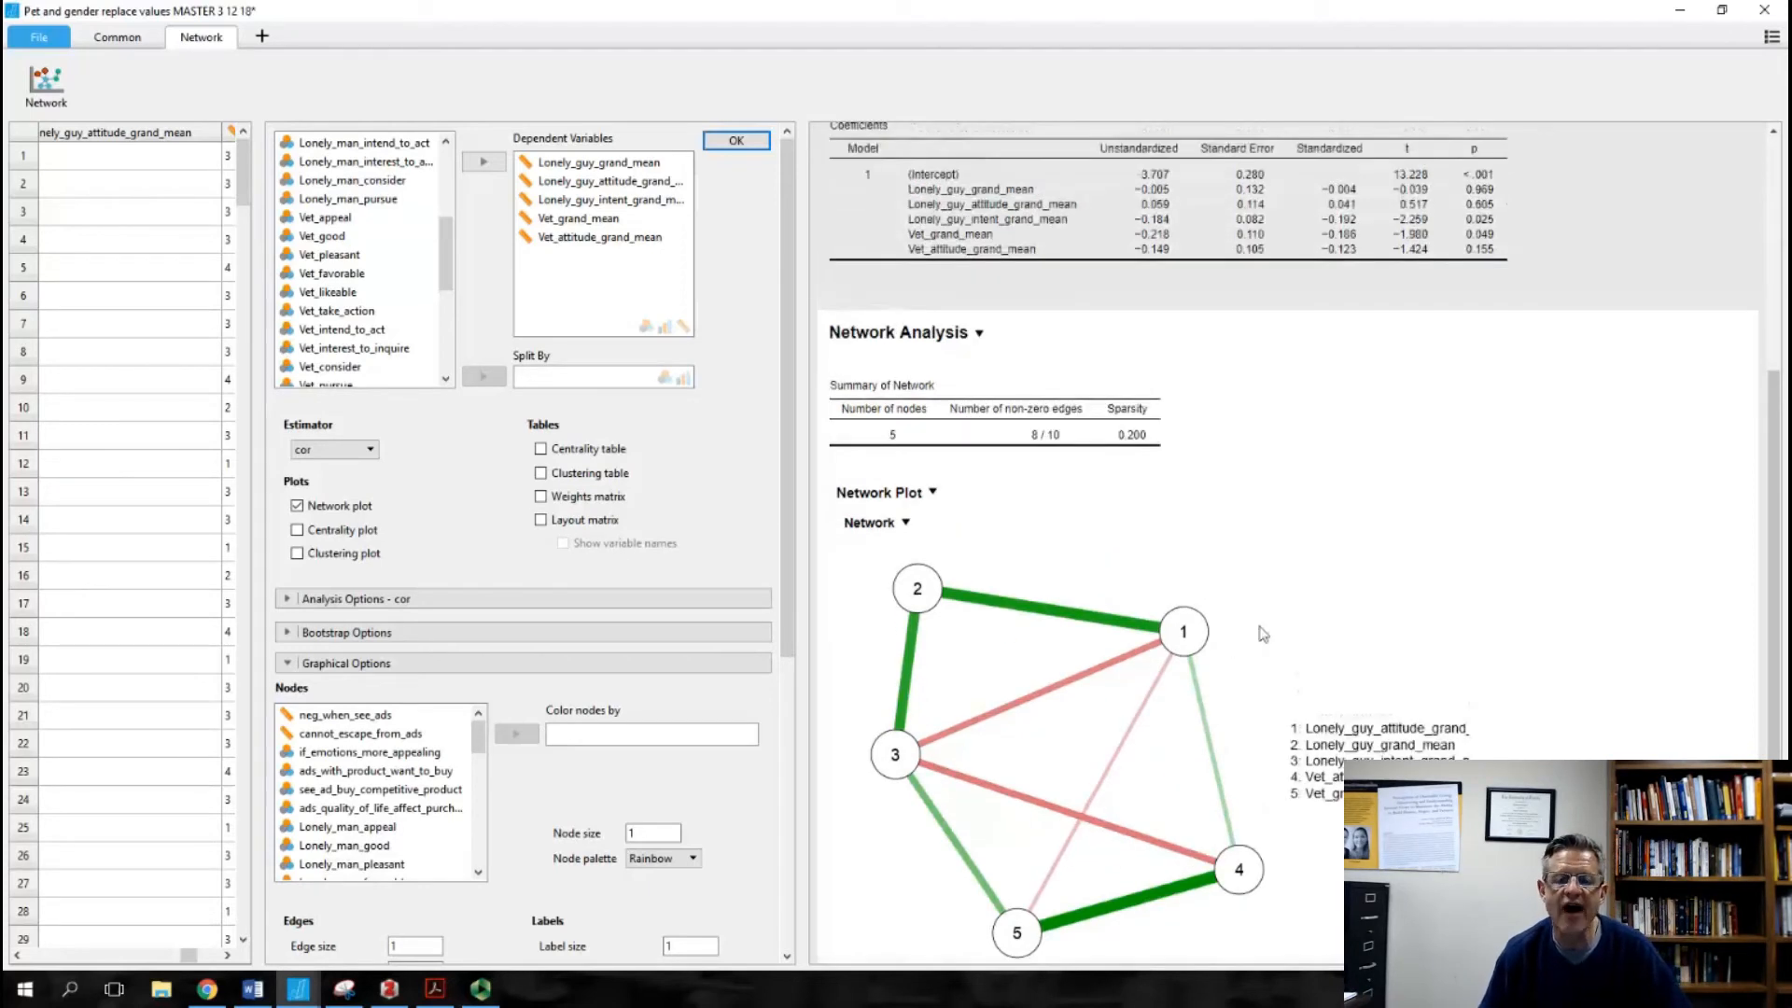
scroll(1279, 565, "down", 1)
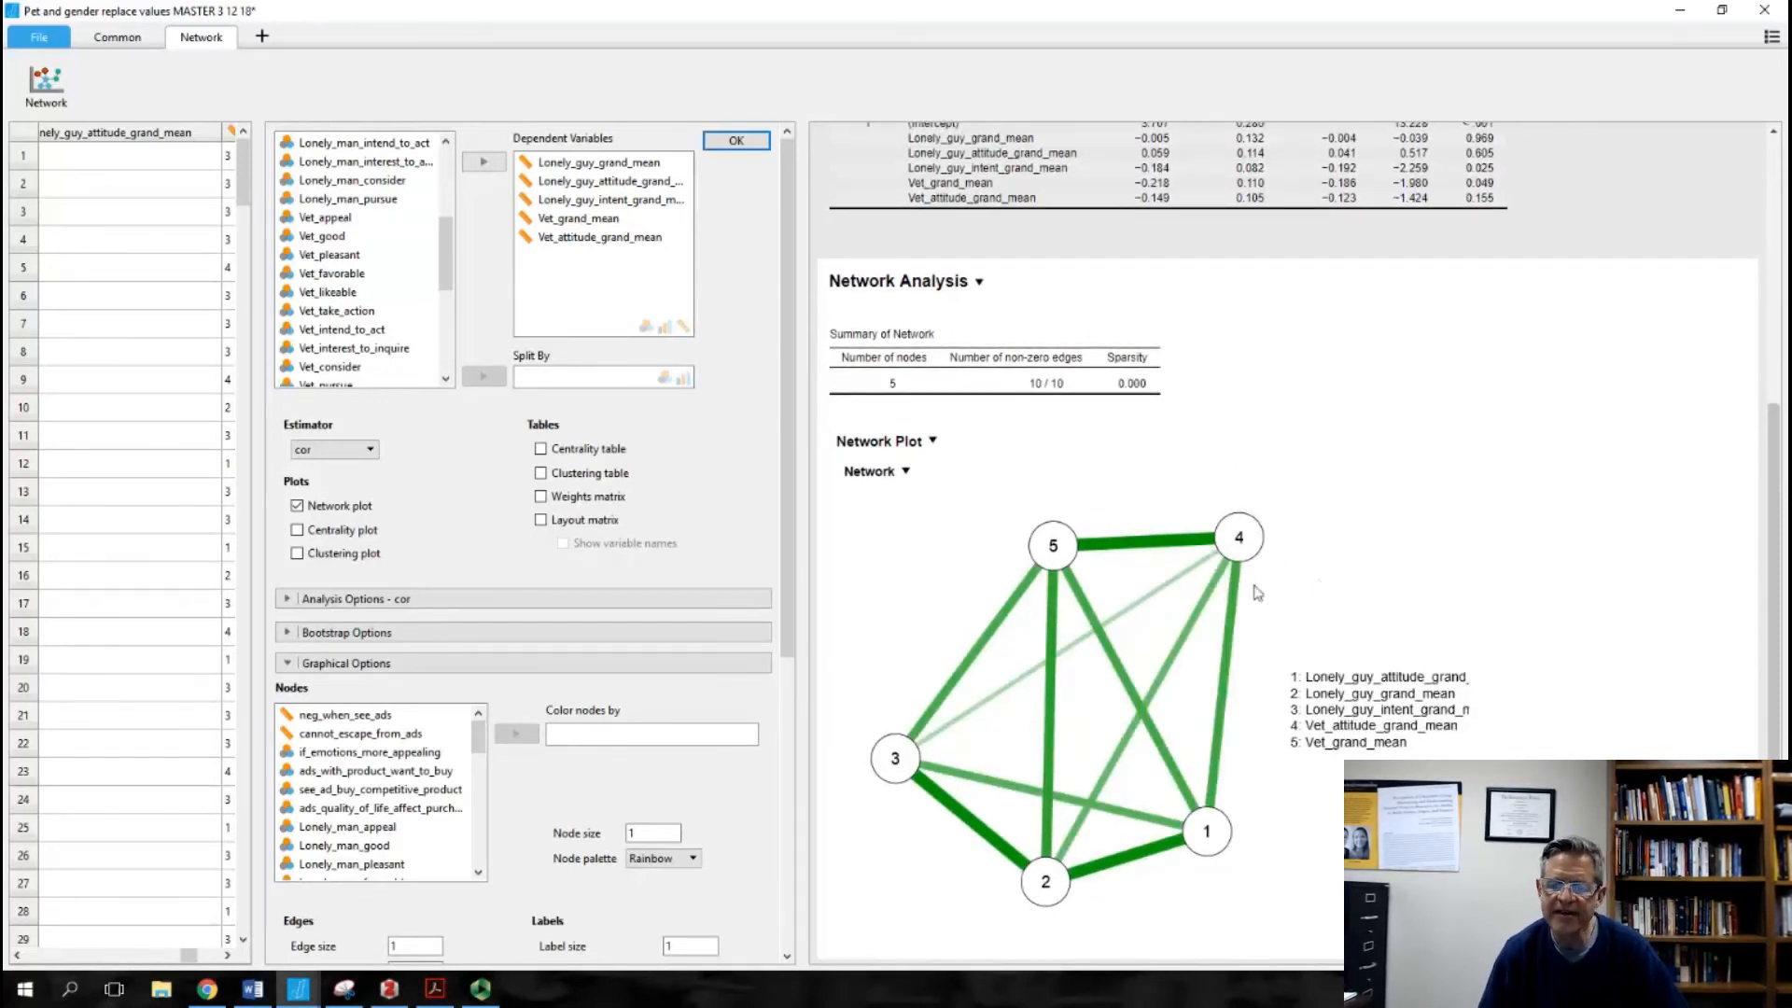
left_click(354, 453)
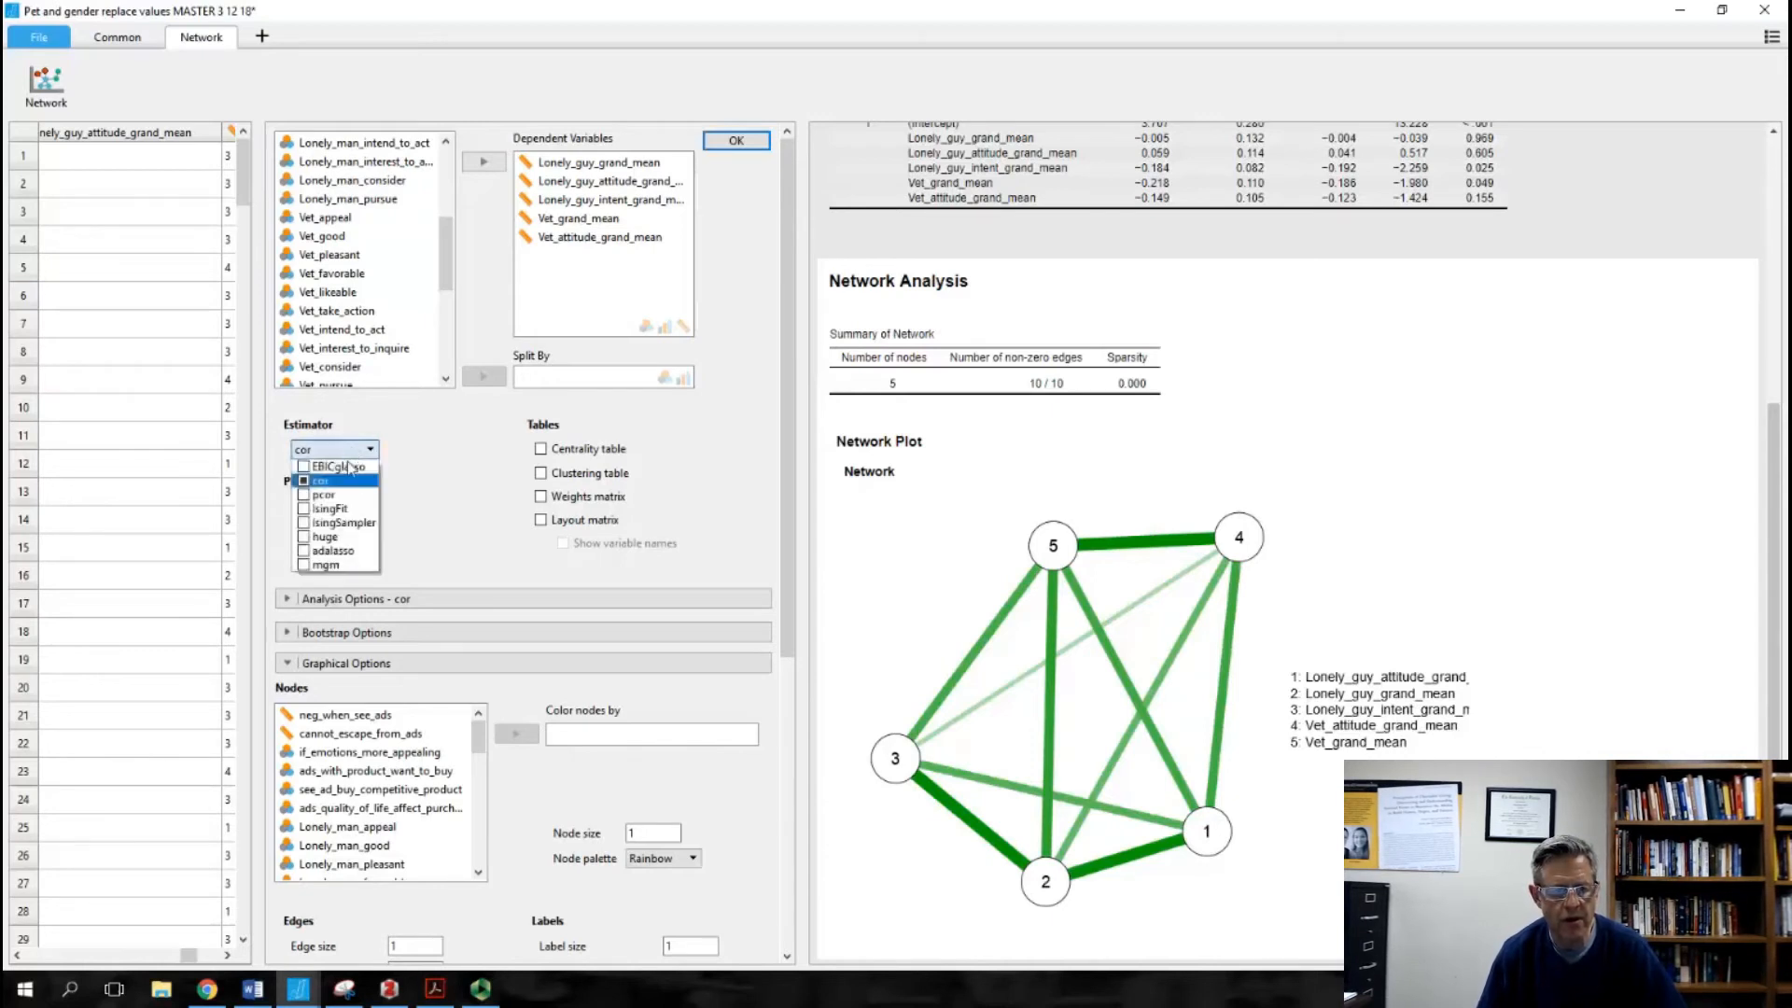
left_click(347, 467)
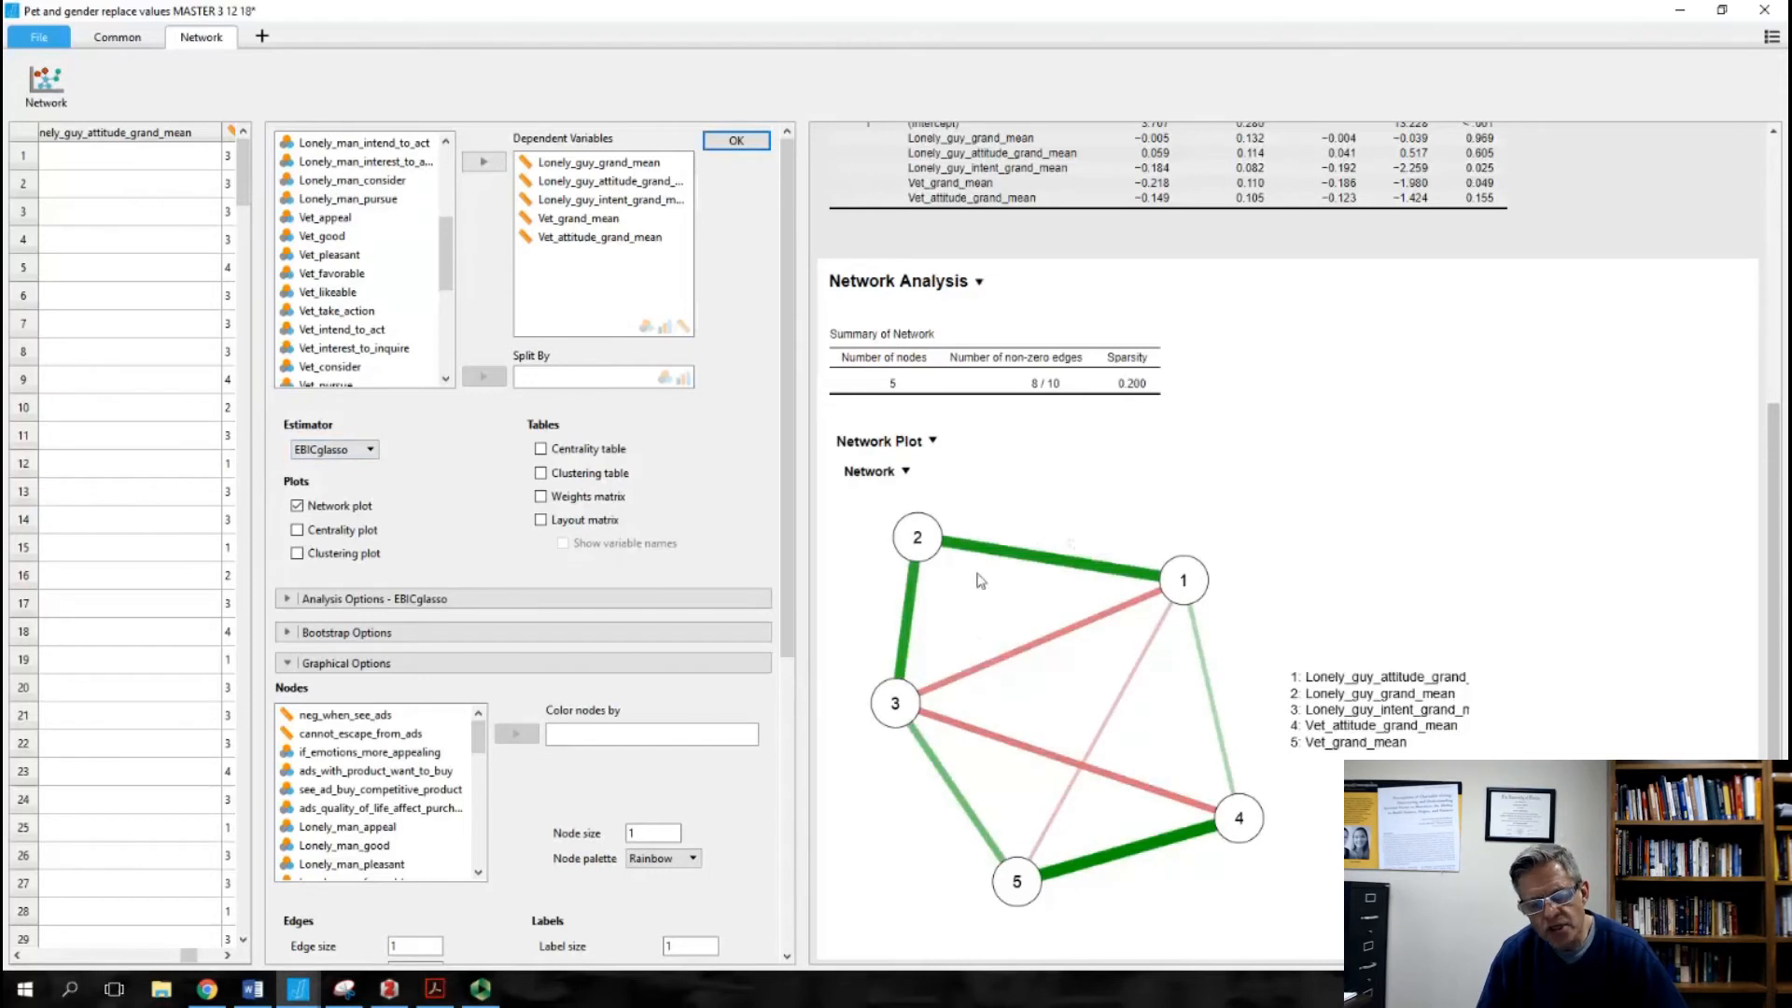
left_click(322, 451)
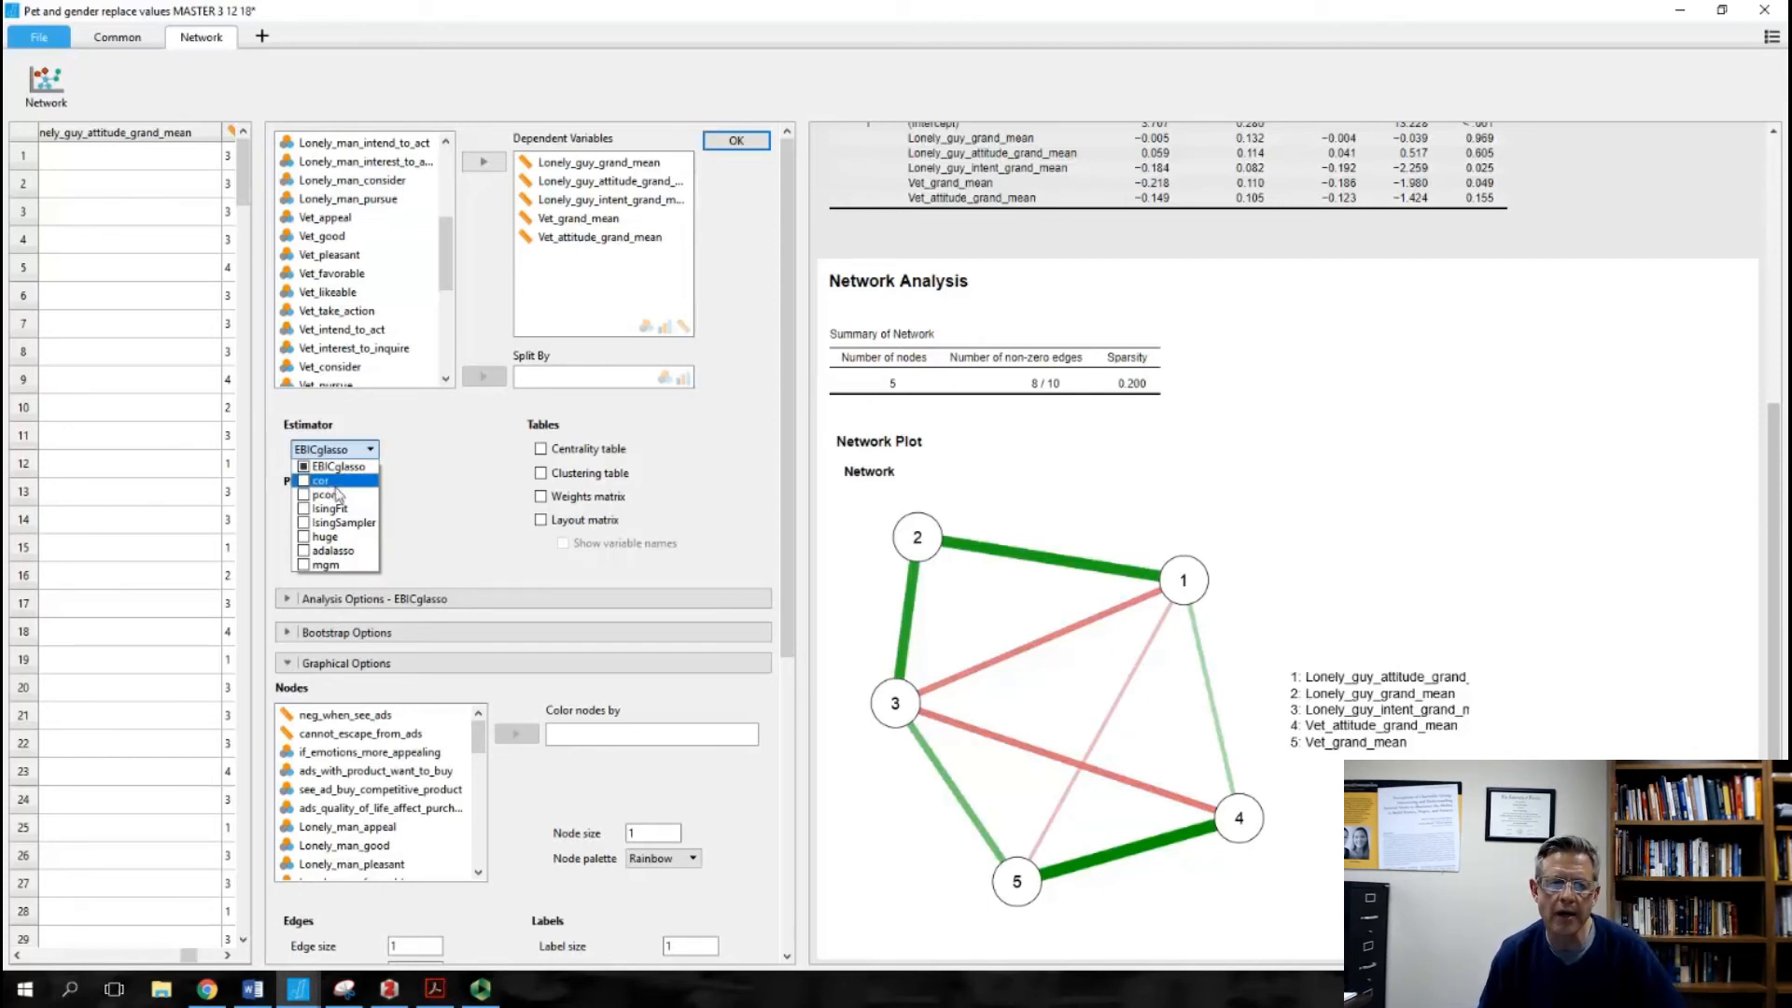
left_click(480, 988)
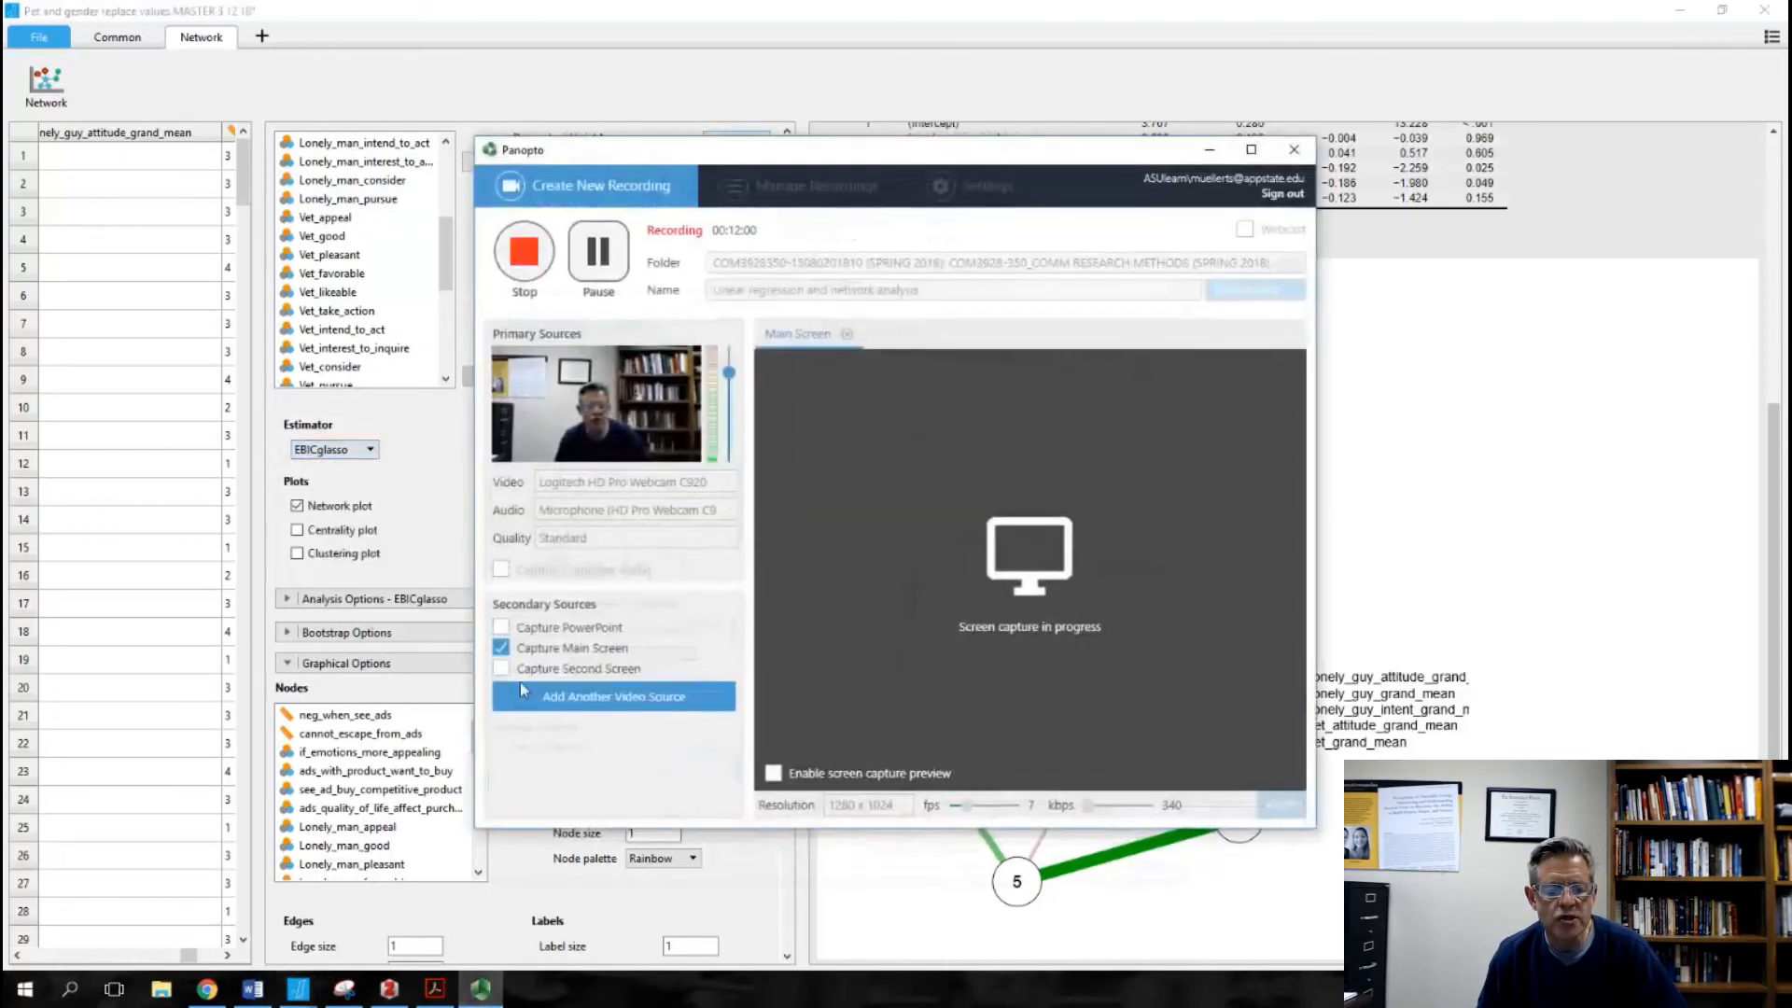